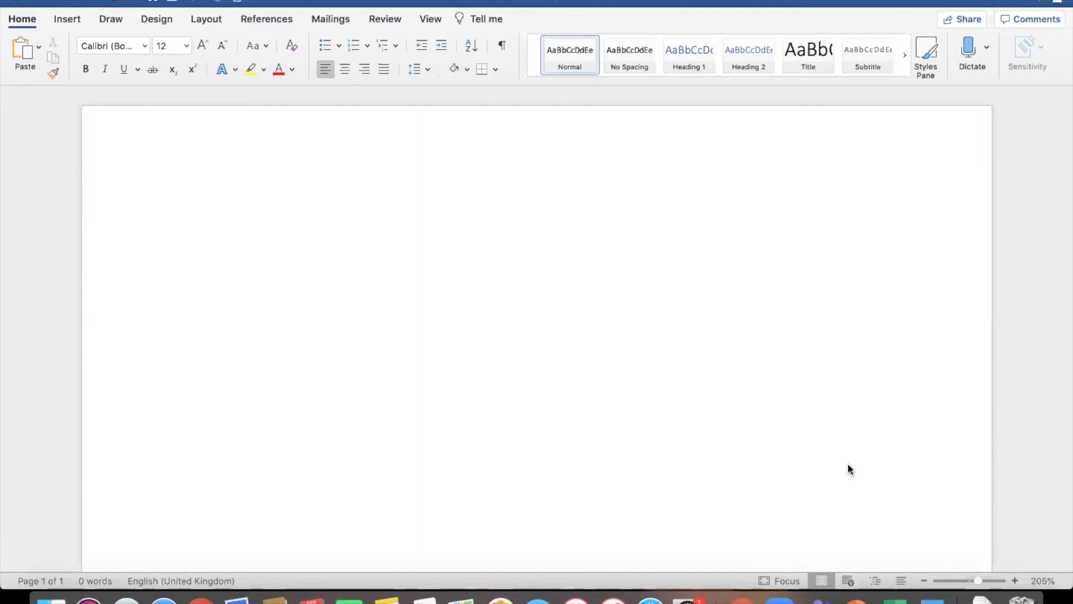
Enter "Assignment 1" in the Title style on the first page and add blank lines below it
{"action": "mouse_move", "coordinate": [779, 82]}
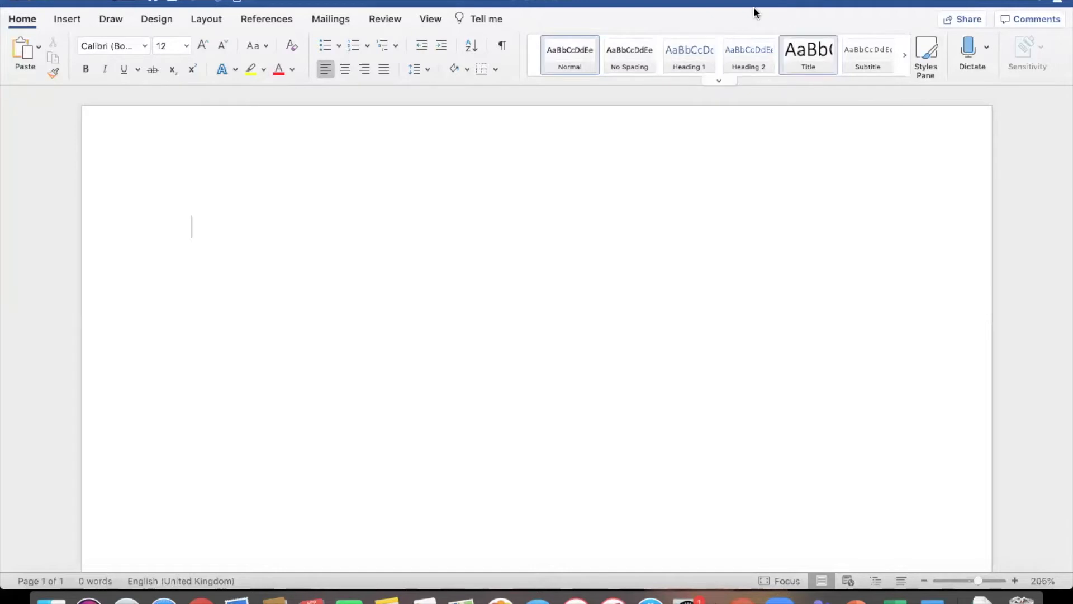
{"action": "left_click", "coordinate": [812, 55]}
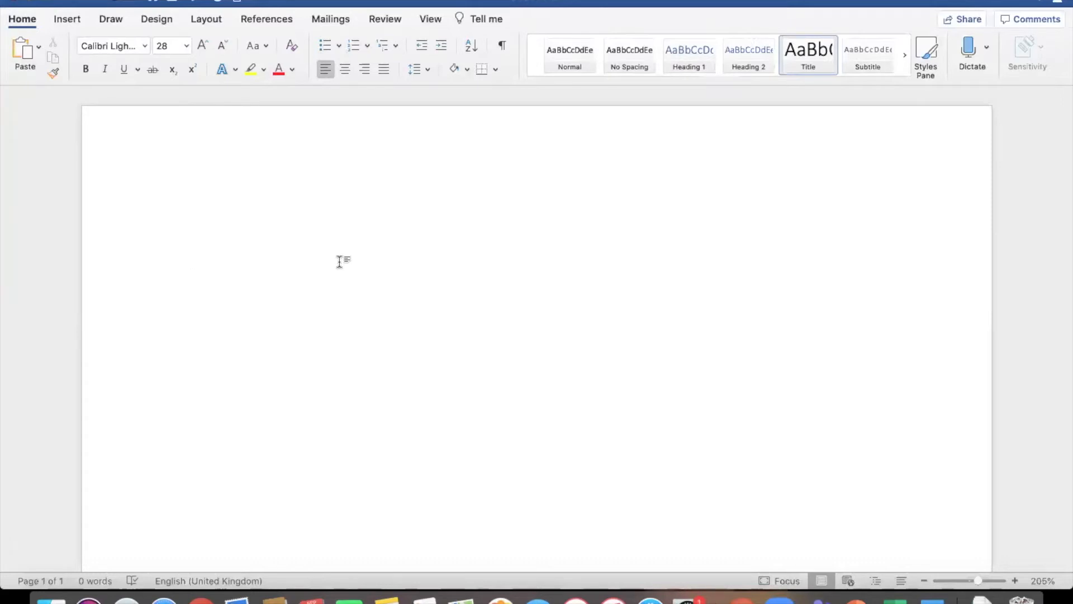
{"action": "type", "text": "Assign"}
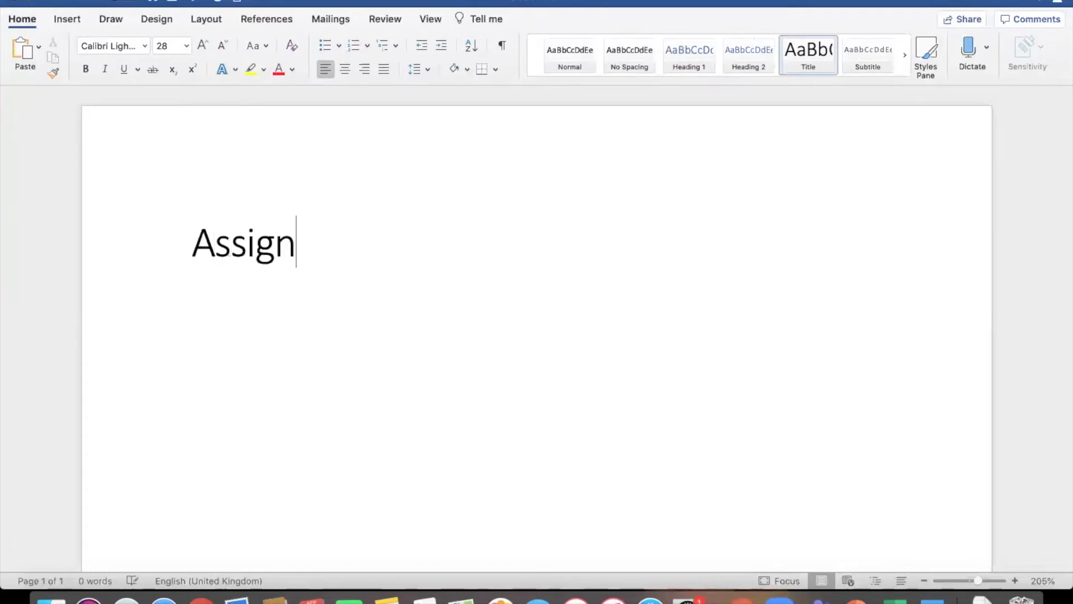
{"action": "type", "text": "ment 1"}
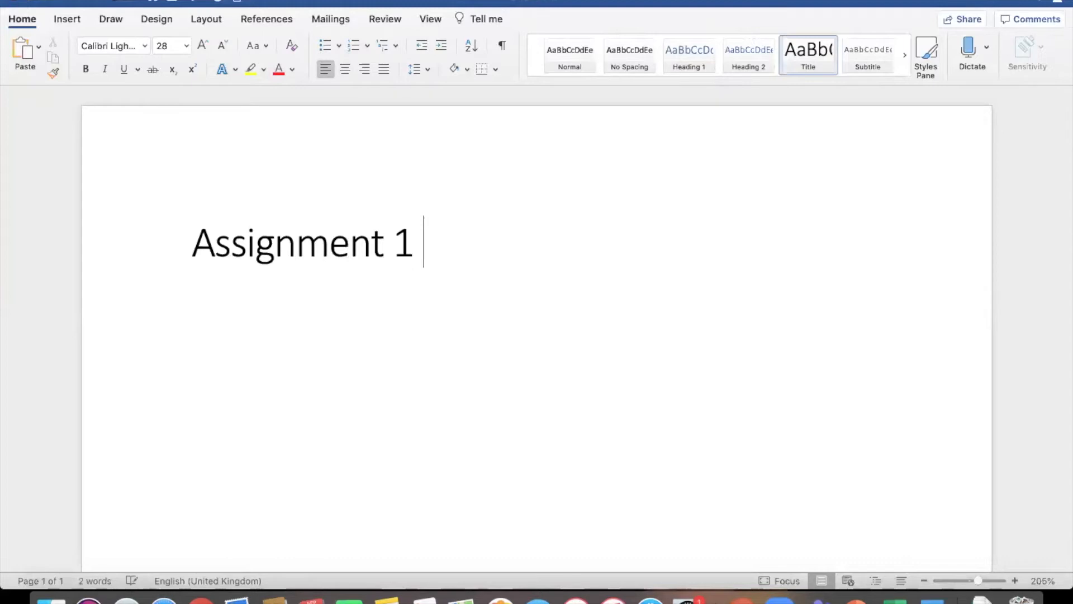
{"action": "key", "text": "Return"}
{"action": "key", "text": "Return"}
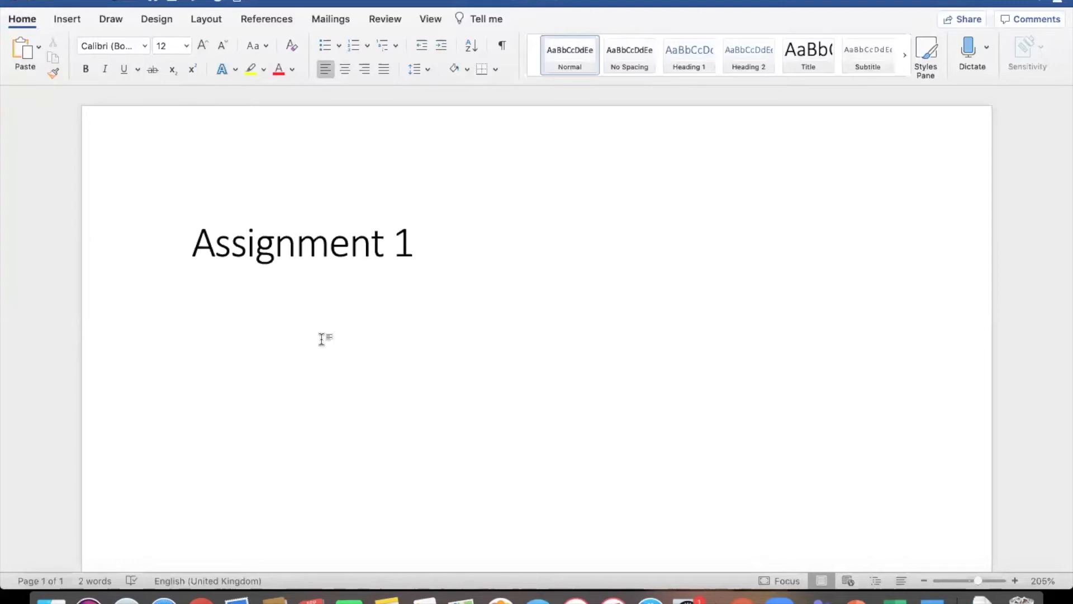
Start a new page after the title and add the heading "Introduction" in the Heading 1 style
{"action": "key", "text": "super+Return"}
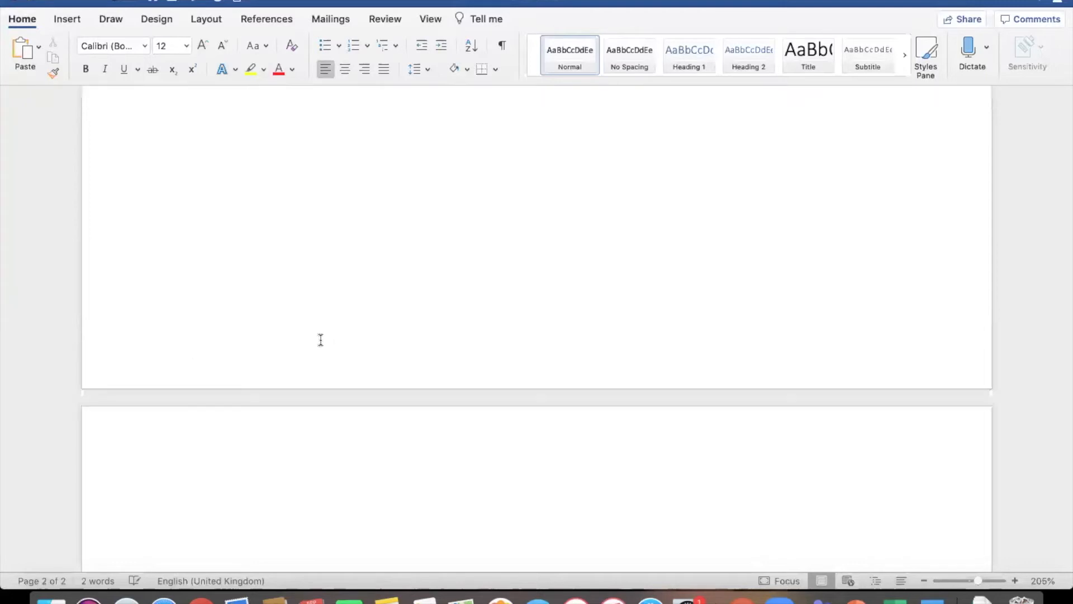
{"action": "left_click", "coordinate": [687, 53]}
{"action": "type", "text": "Introduction"}
{"action": "key", "text": "Return"}
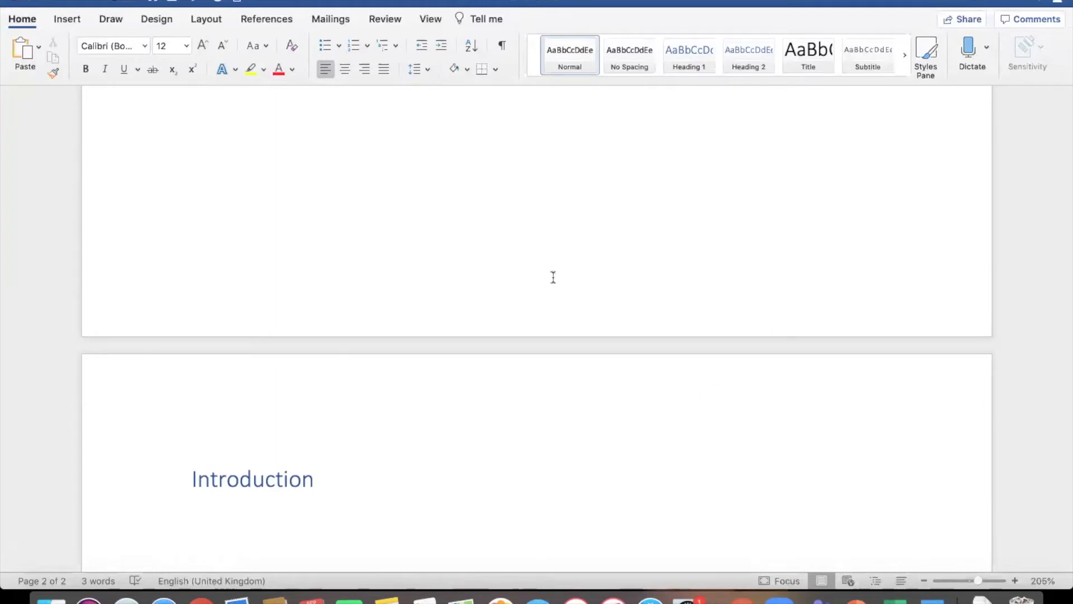
Start a new page after the introduction and add the heading "Part 1" in the Heading 1 style
{"action": "key", "text": "super+Return"}
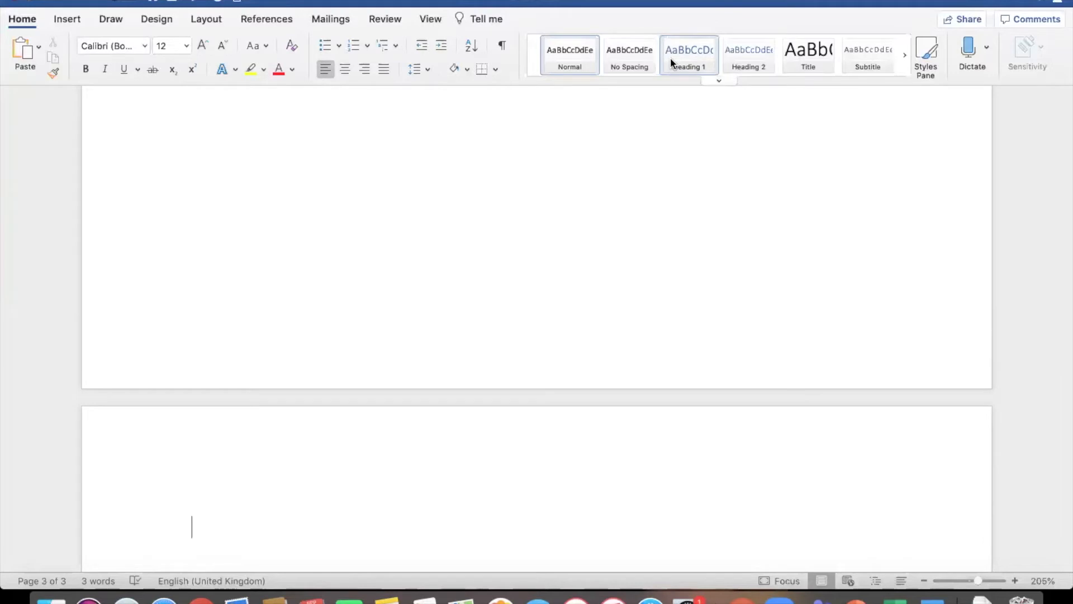
{"action": "left_click", "coordinate": [688, 49]}
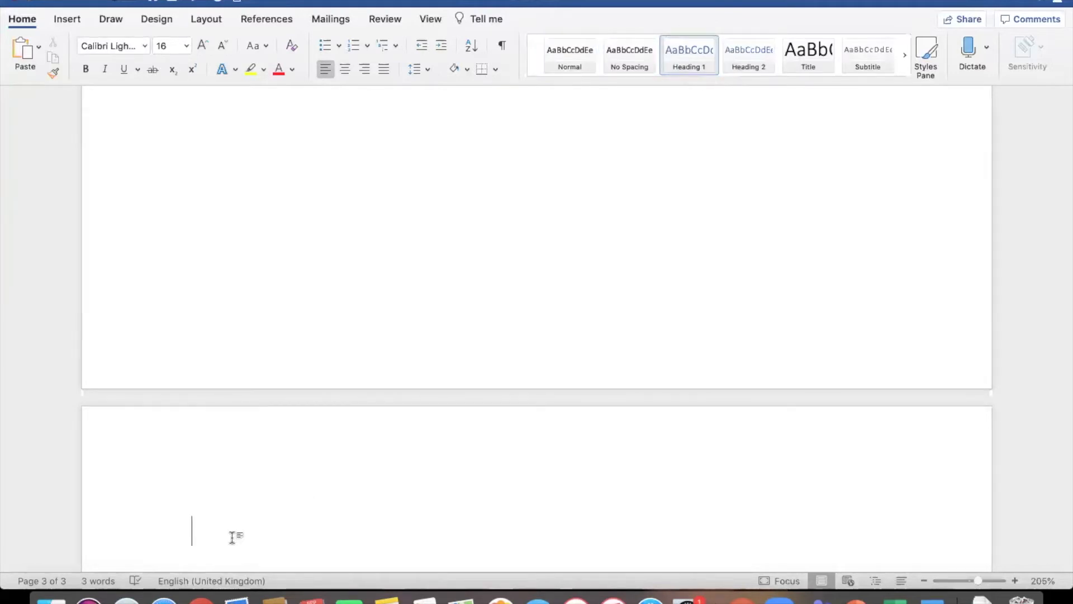
{"action": "type", "text": "pART"}
{"action": "key", "text": "BackSpace"}
{"action": "key", "text": "BackSpace"}
{"action": "key", "text": "BackSpace"}
{"action": "key", "text": "BackSpace"}
{"action": "key", "text": "BackSpace"}
{"action": "type", "text": "Part 1"}
{"action": "scroll", "coordinate": [537, 335], "scroll_direction": "down", "scroll_amount": 4}
{"action": "scroll", "coordinate": [537, 329], "scroll_direction": "down", "scroll_amount": 3}
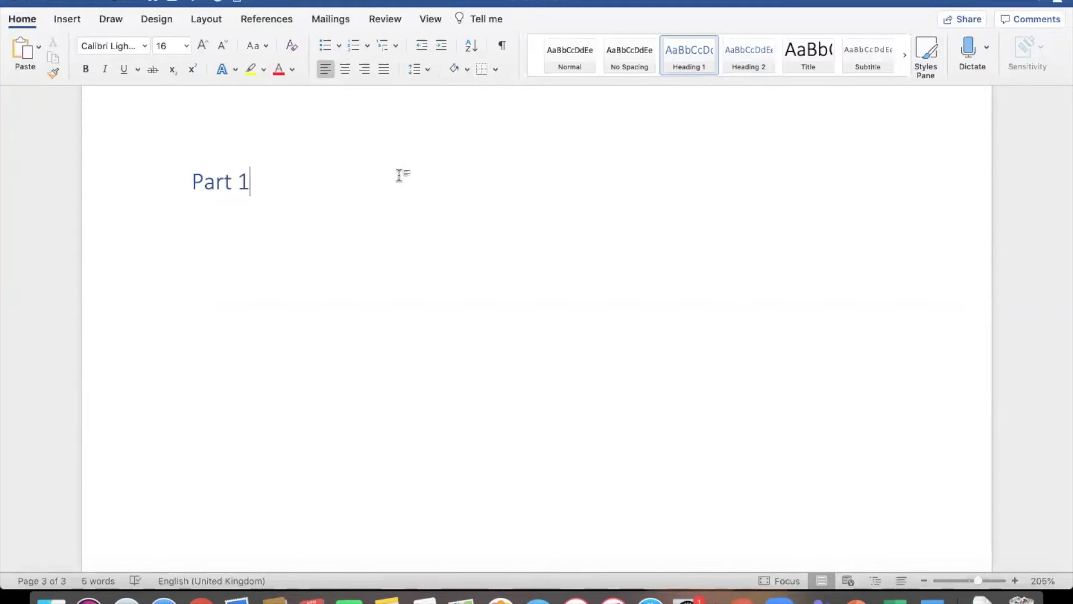
{"action": "key", "text": "Return"}
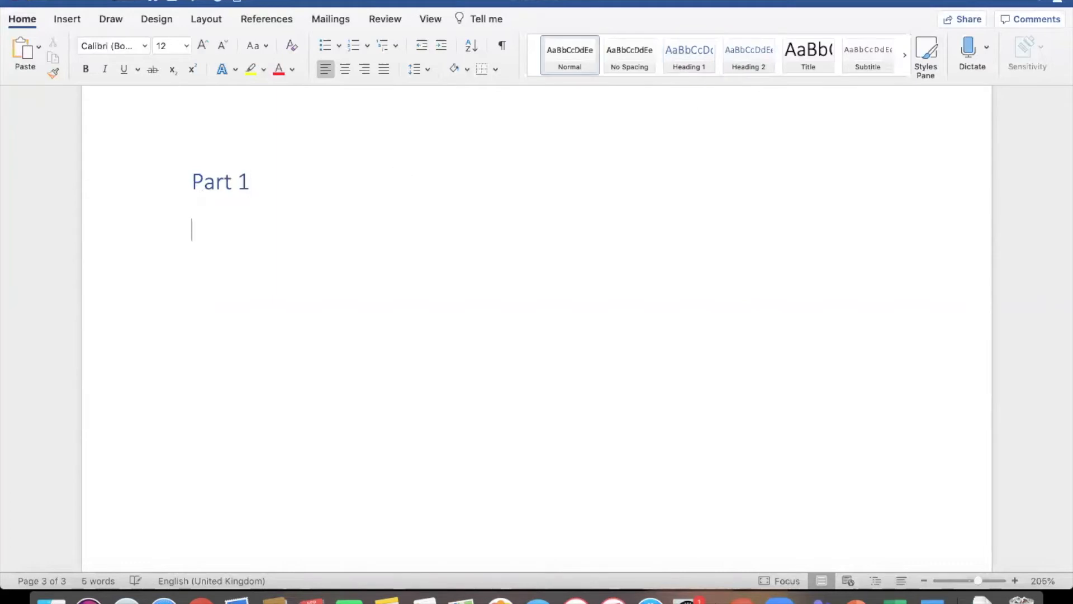
Leave a few blank lines under Part 1 and add the subheading "Part1a" in the Heading 2 style
{"action": "key", "text": "Return"}
{"action": "key", "text": "Return"}
{"action": "key", "text": "Return"}
{"action": "left_click", "coordinate": [758, 62]}
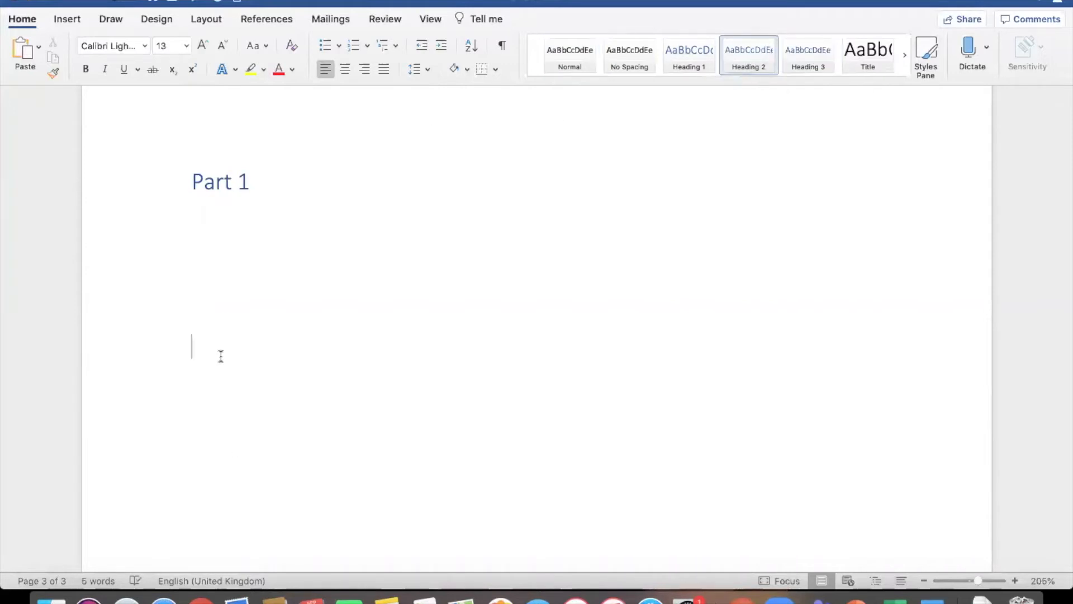
{"action": "type", "text": "Part1a"}
{"action": "scroll", "coordinate": [308, 376], "scroll_direction": "down", "scroll_amount": 2}
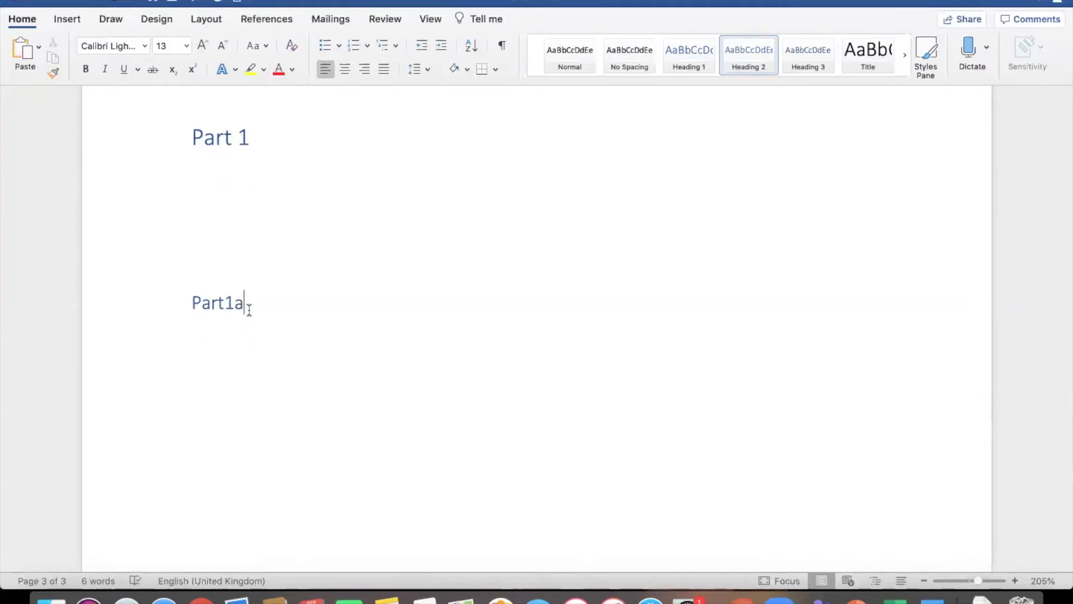
Start a new page after Part1a and add the heading "Part 2" in the Heading 1 style
{"action": "key", "text": "super+Return"}
{"action": "left_click", "coordinate": [692, 48]}
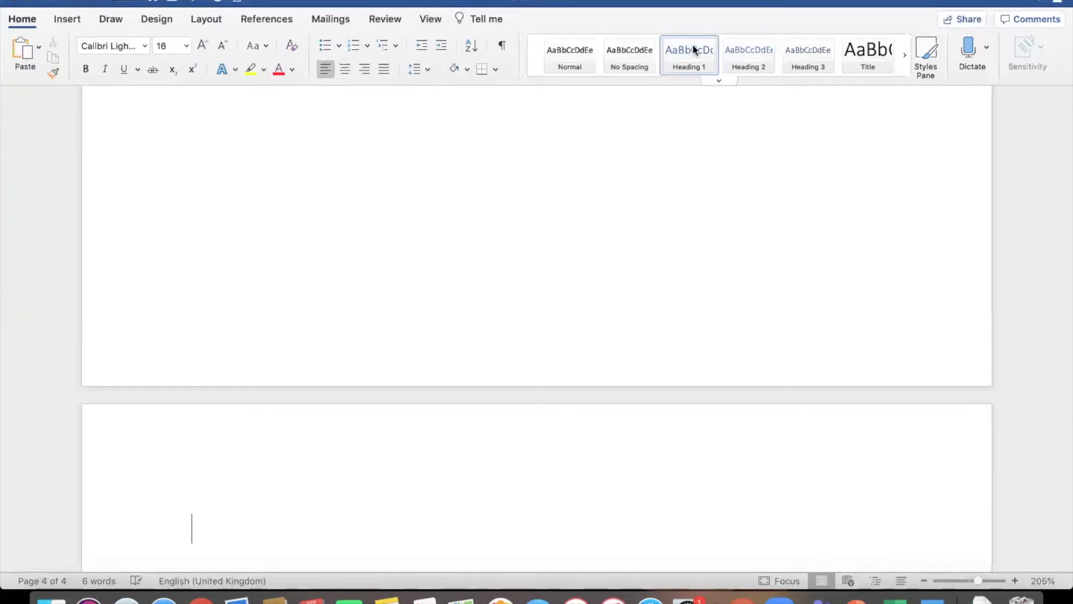
{"action": "type", "text": "Part 2"}
{"action": "scroll", "coordinate": [597, 329], "scroll_direction": "down", "scroll_amount": 10}
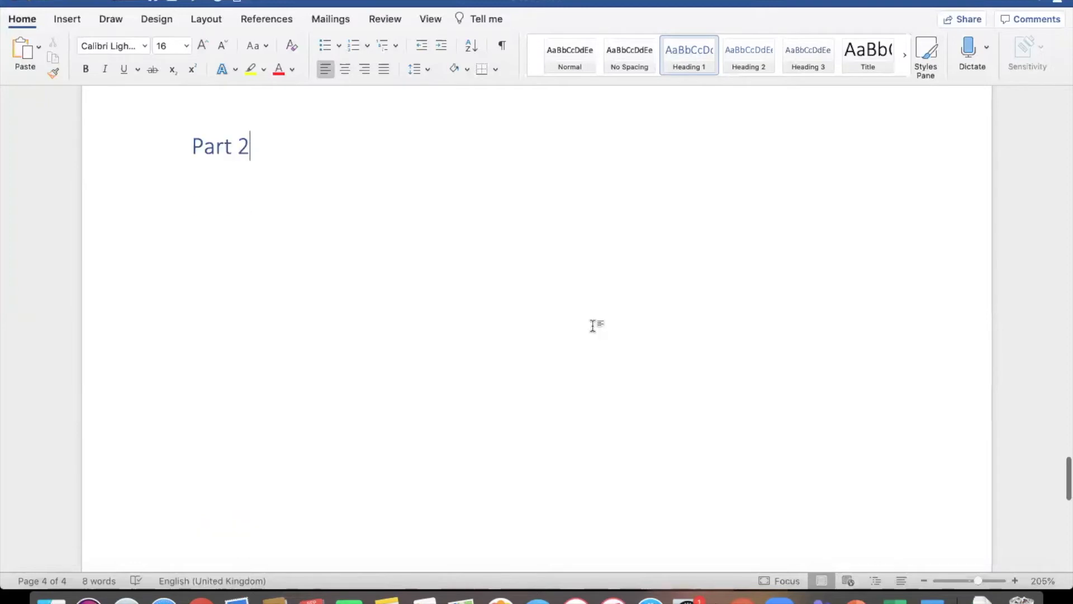
Add the subheadings "Part 2 a" and "Part 2 b" under Part 2 in the Heading 2 style
{"action": "key", "text": "Return"}
{"action": "left_click", "coordinate": [747, 54]}
{"action": "type", "text": "Part "}
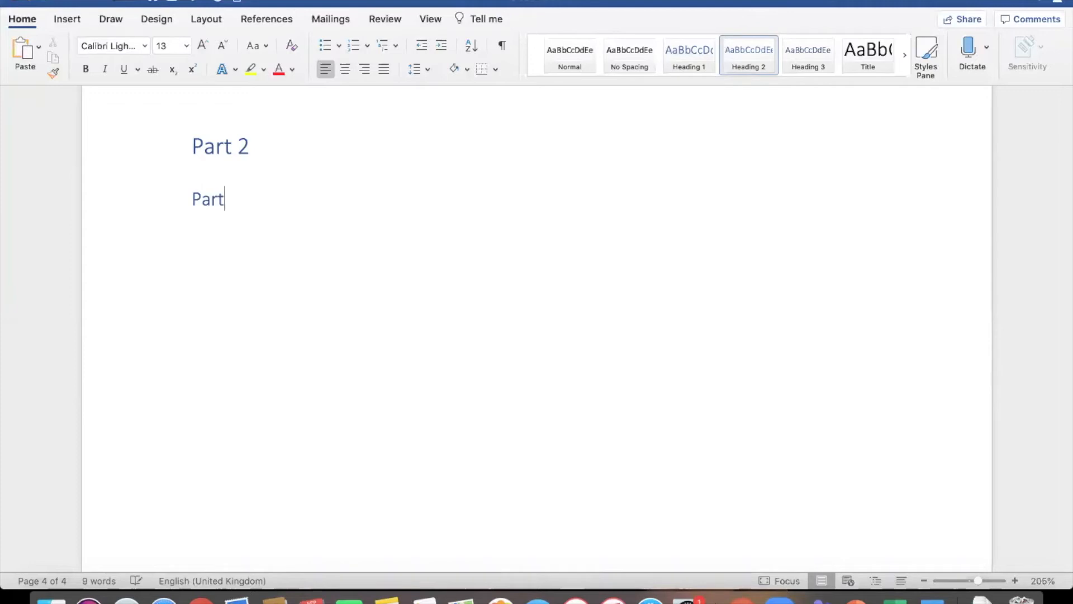
{"action": "type", "text": "2"}
{"action": "key", "text": "BackSpace"}
{"action": "type", "text": "2 a"}
{"action": "key", "text": "Return"}
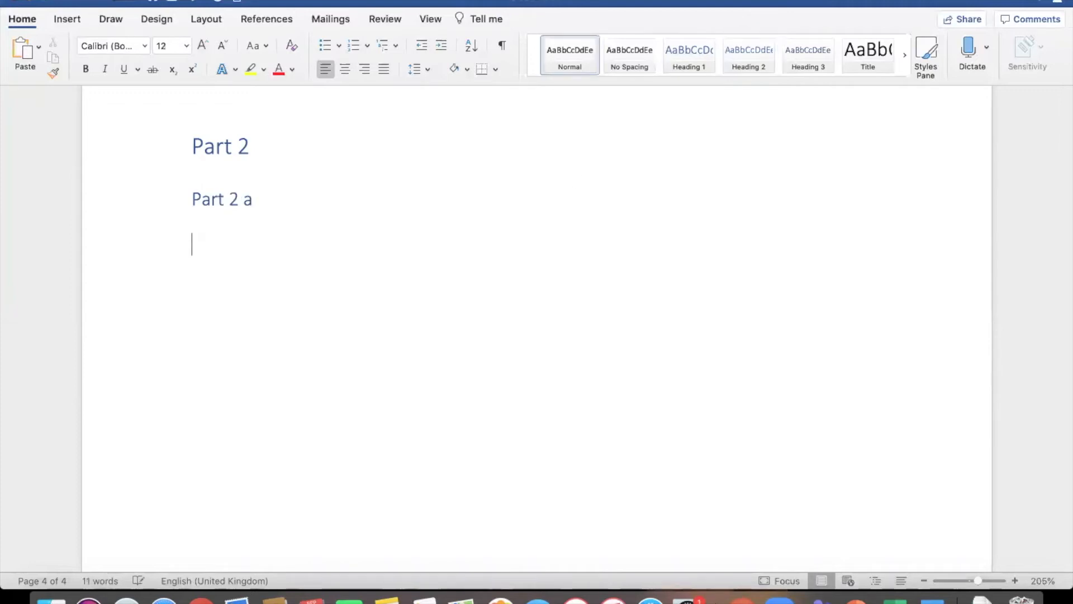
{"action": "left_click", "coordinate": [749, 49]}
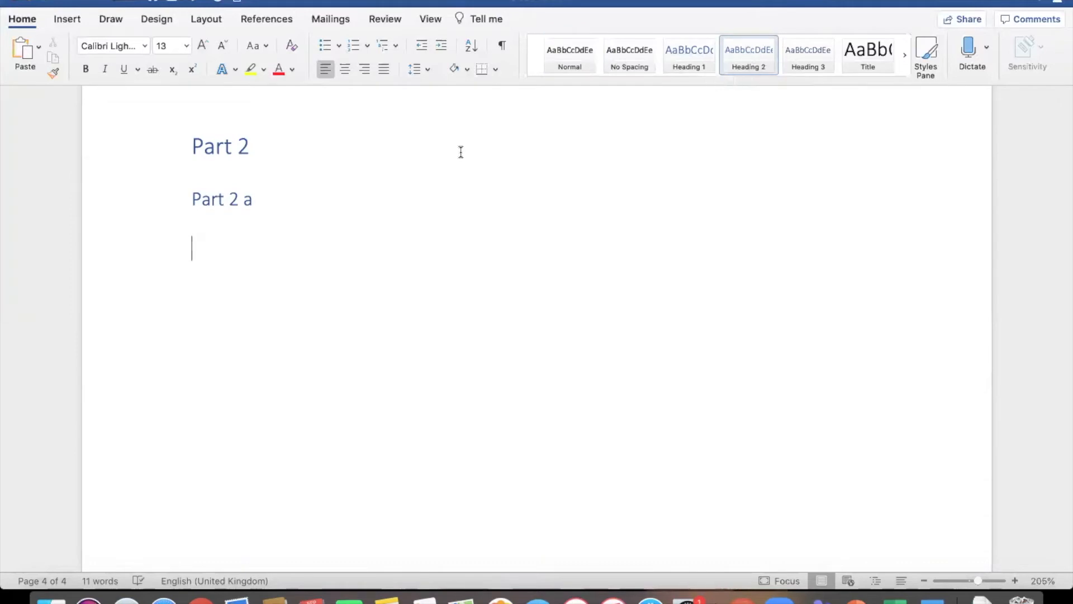
{"action": "type", "text": "Part 2 b"}
{"action": "key", "text": "Return"}
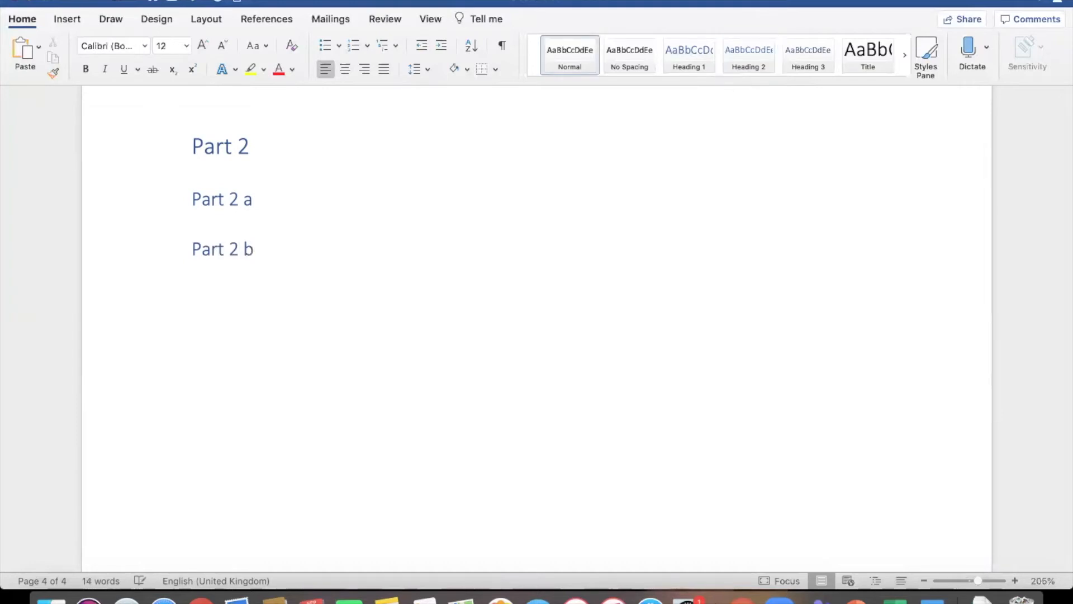
Start a new page after Part 2 b and add the heading "Conclusion" in the Heading 1 style
{"action": "key", "text": "super+Return"}
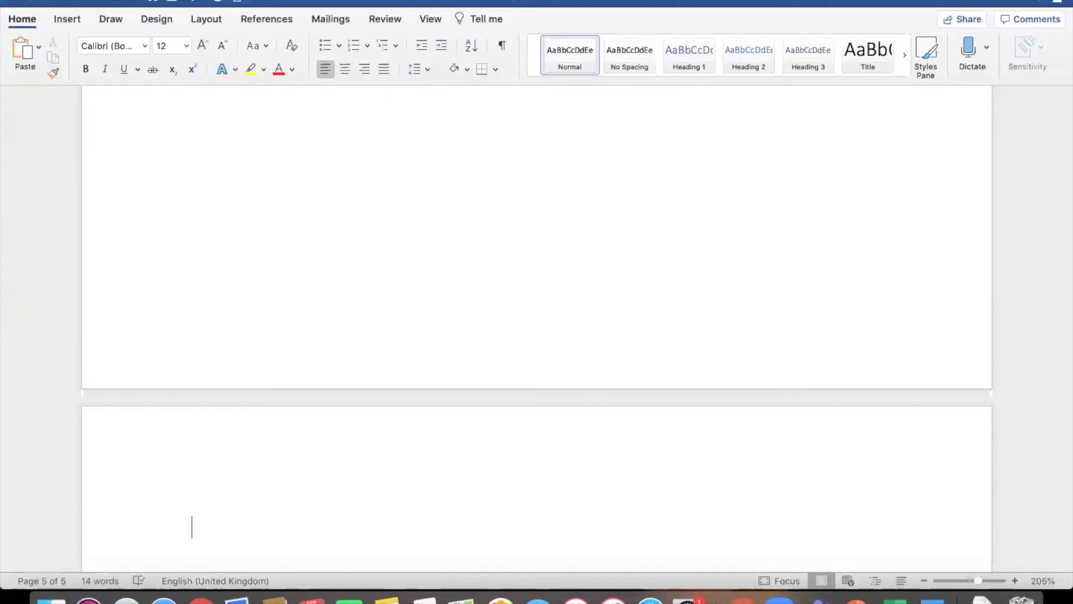
{"action": "scroll", "coordinate": [536, 329], "scroll_direction": "down", "scroll_amount": 5}
{"action": "left_click", "coordinate": [689, 56]}
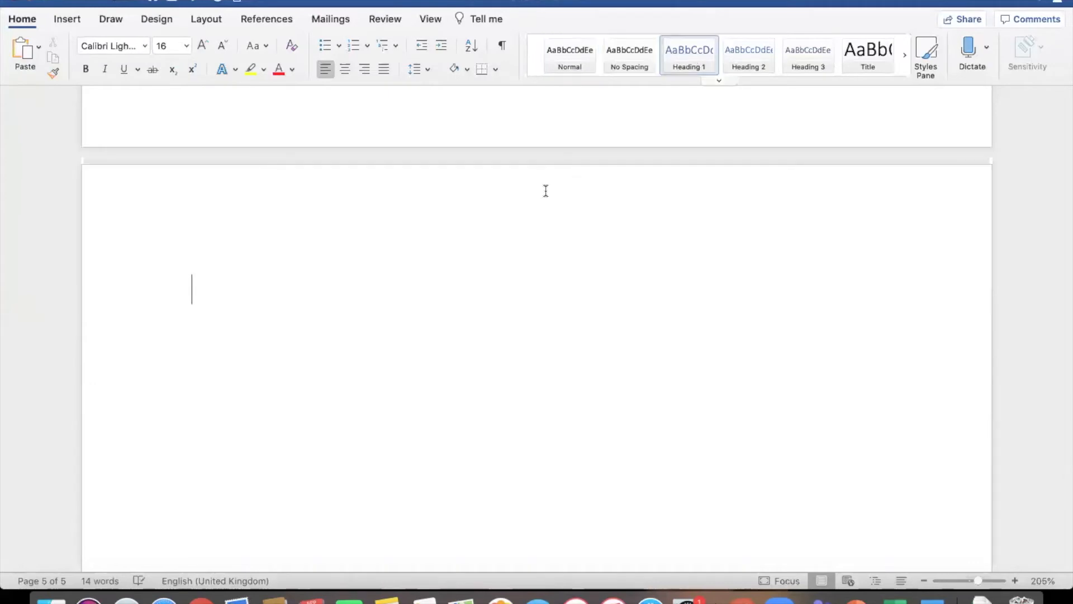
{"action": "type", "text": "Conclusion"}
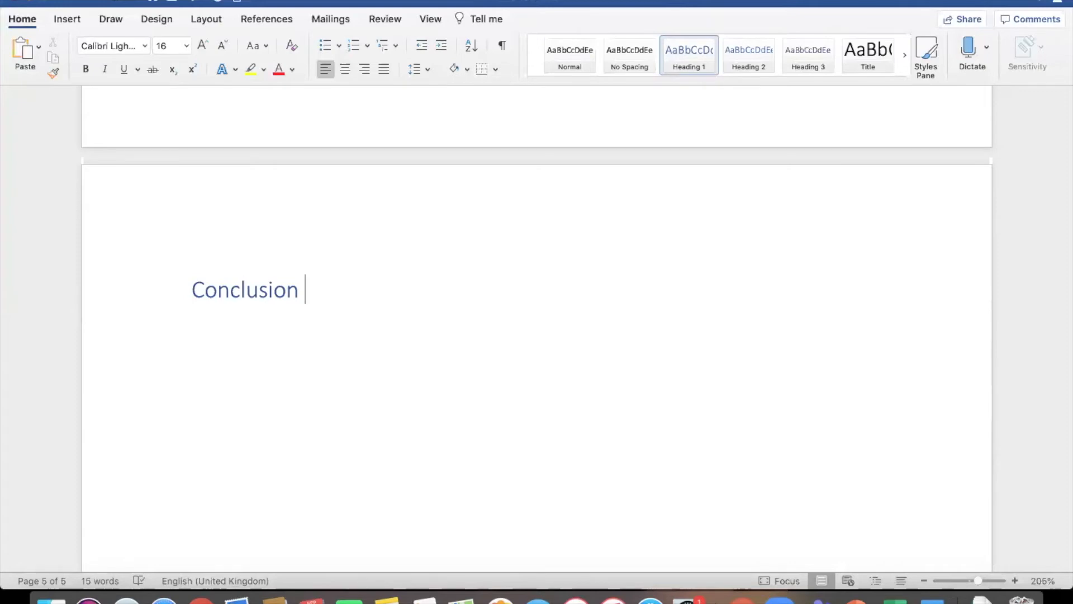
Start a new page after the conclusion and add the heading "Reference List" in the Heading 1 style
{"action": "key", "text": "super+Return"}
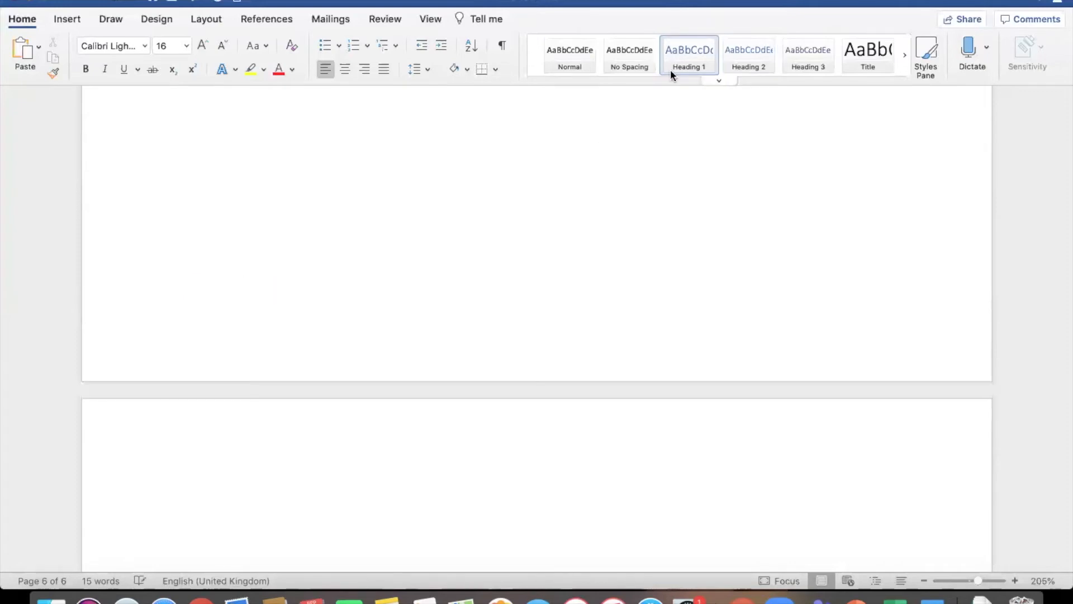
{"action": "type", "text": "Re"}
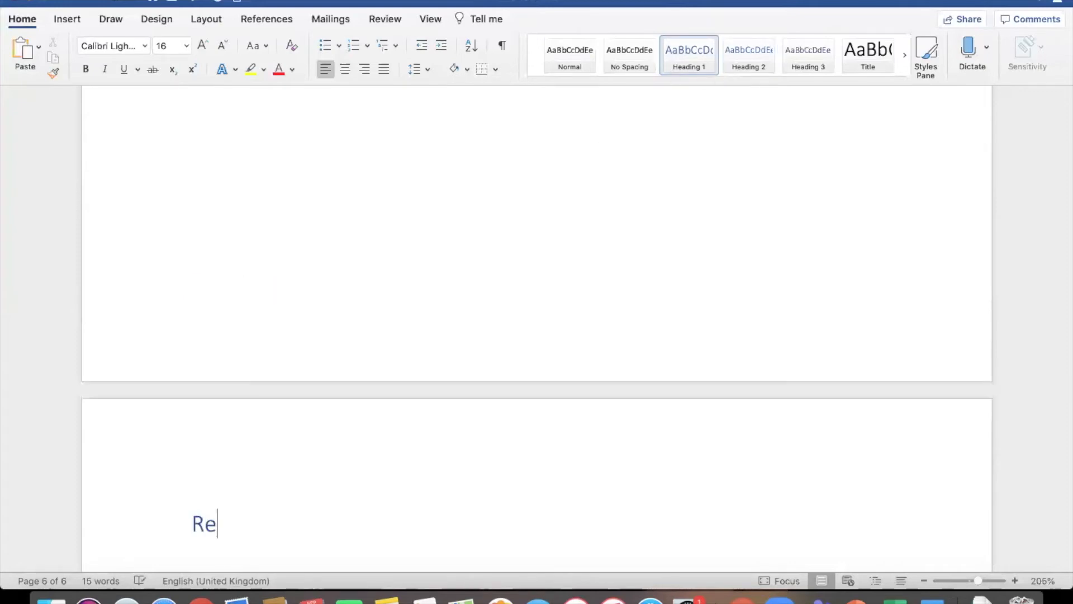
{"action": "type", "text": "ference list"}
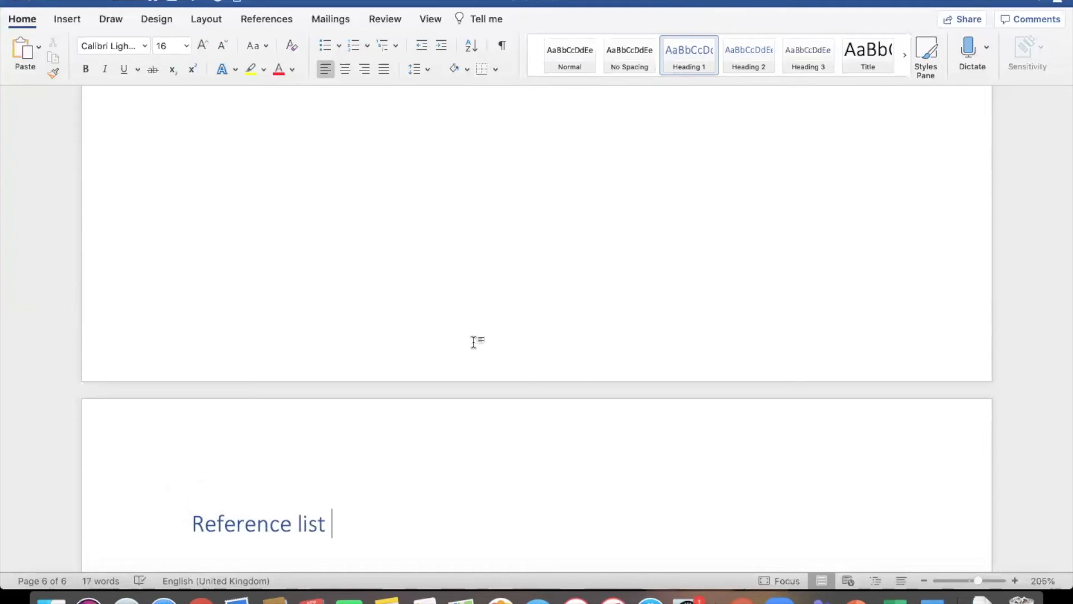
{"action": "scroll", "coordinate": [474, 342], "scroll_direction": "down", "scroll_amount": 5}
{"action": "left_click", "coordinate": [303, 263]}
{"action": "key", "text": "BackSpace"}
{"action": "type", "text": "L"}
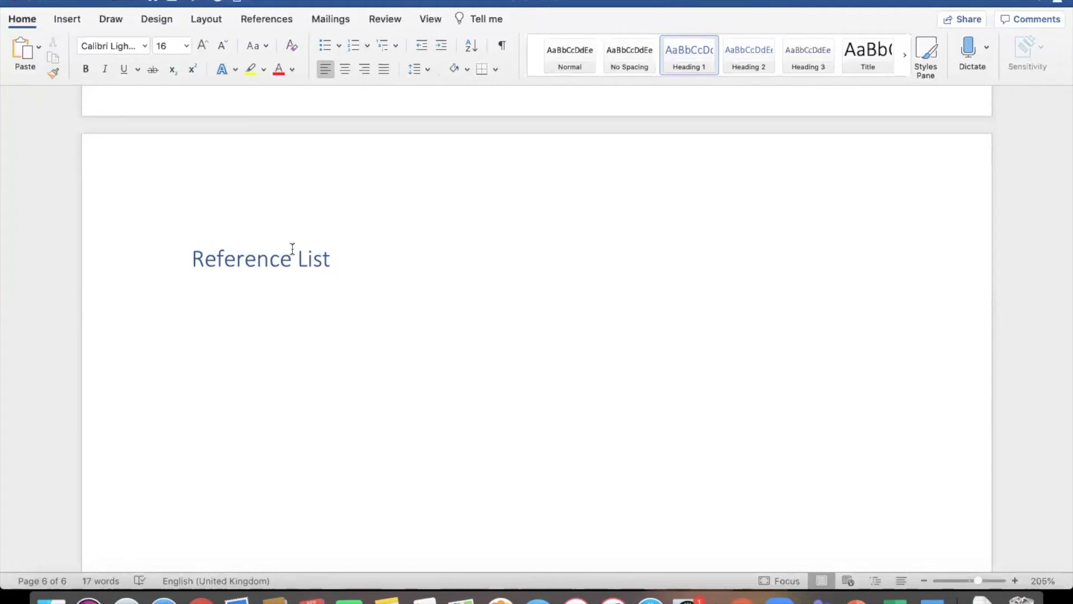
Add blank lines after the "Assignment 1" title and insert a page break to create a blank second page
{"action": "scroll", "coordinate": [291, 248], "scroll_direction": "up", "scroll_amount": 10}
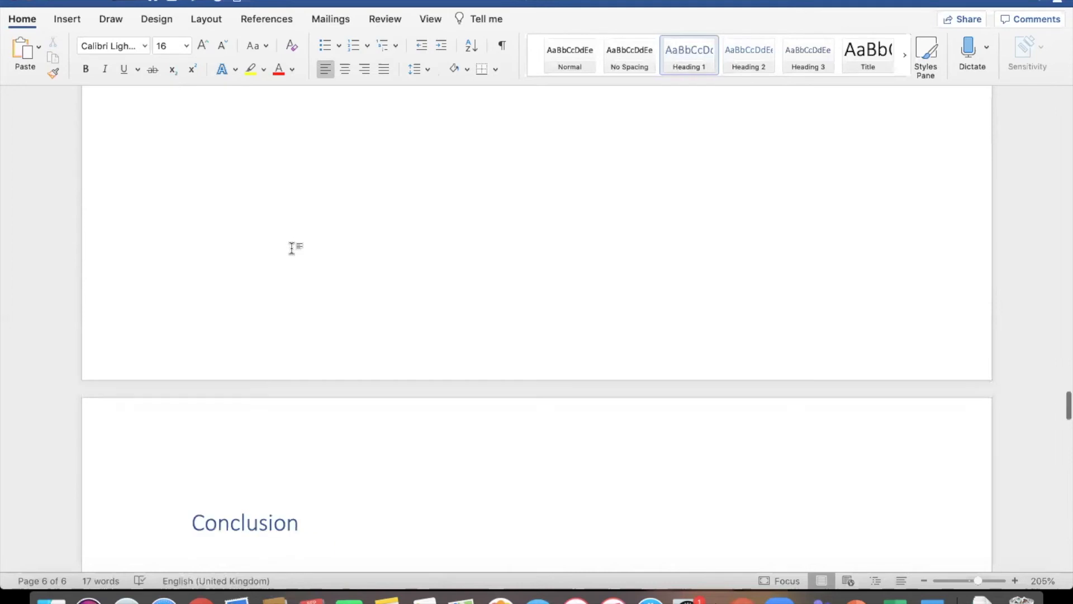
{"action": "scroll", "coordinate": [291, 247], "scroll_direction": "up", "scroll_amount": 15}
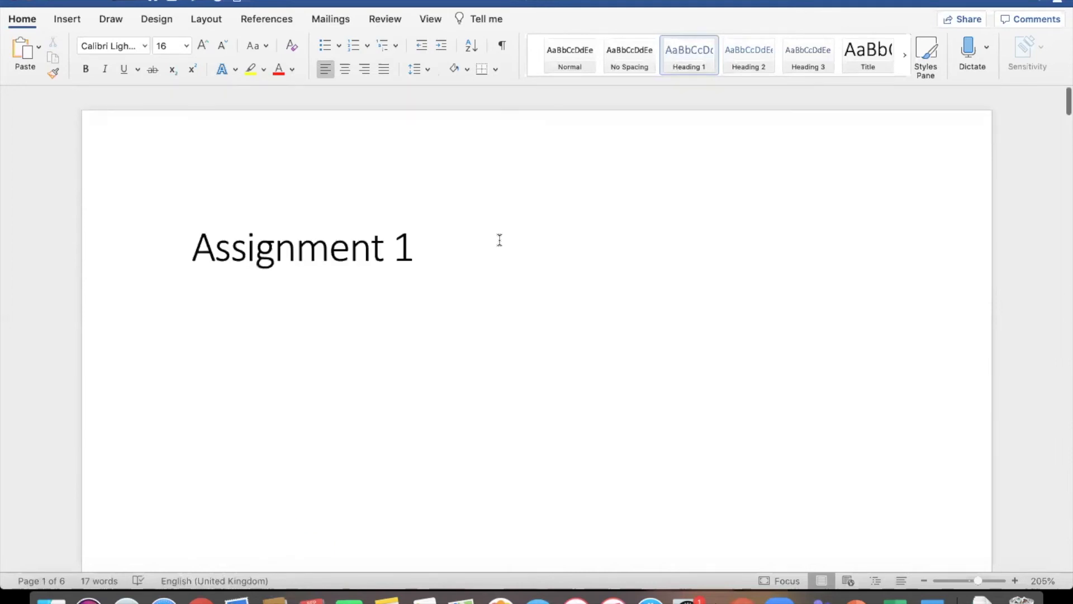
{"action": "left_click", "coordinate": [463, 245]}
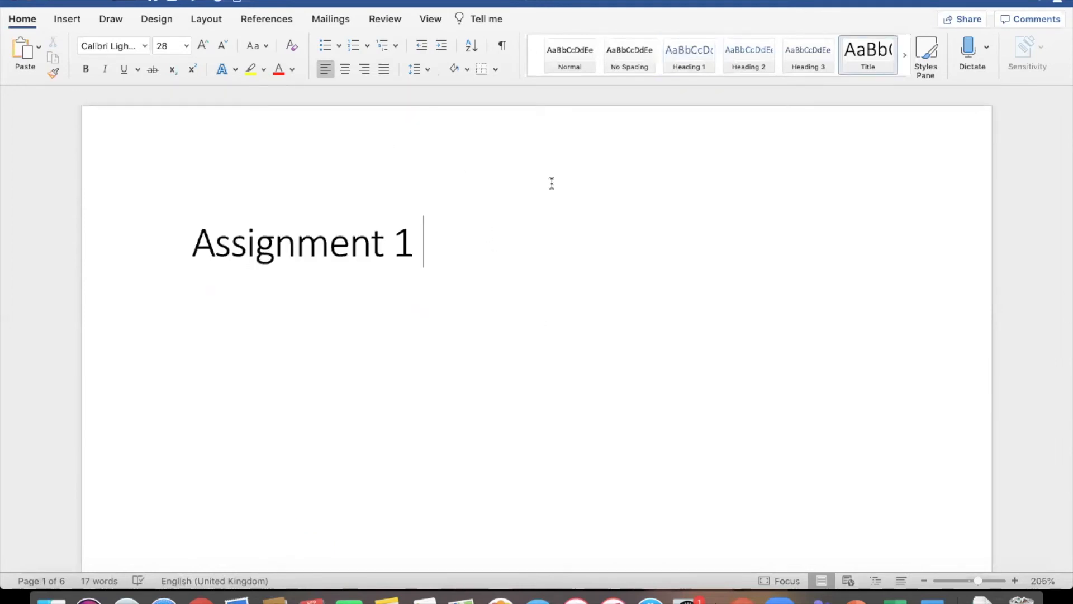
{"action": "key", "text": "Return"}
{"action": "key", "text": "Return"}
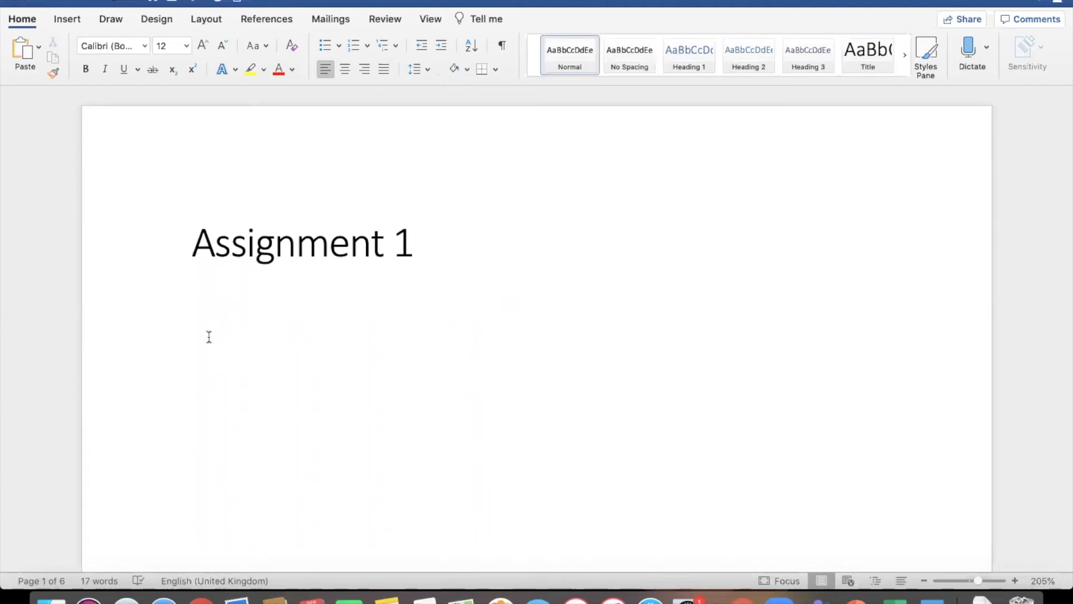
{"action": "key", "text": "super+Return"}
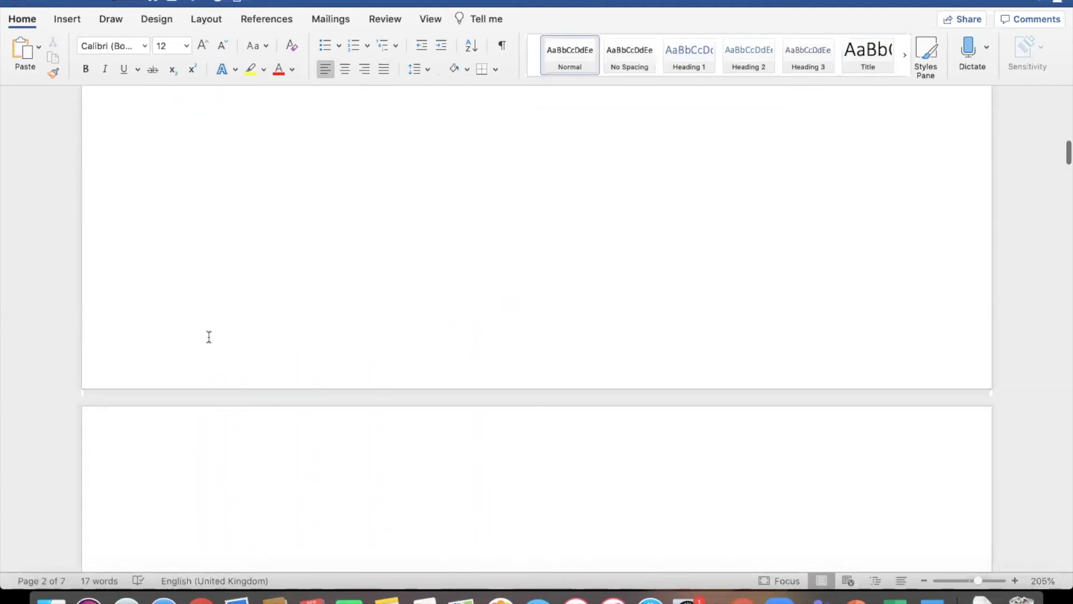
{"action": "scroll", "coordinate": [209, 337], "scroll_direction": "down", "scroll_amount": 5}
{"action": "scroll", "coordinate": [209, 337], "scroll_direction": "down", "scroll_amount": 4}
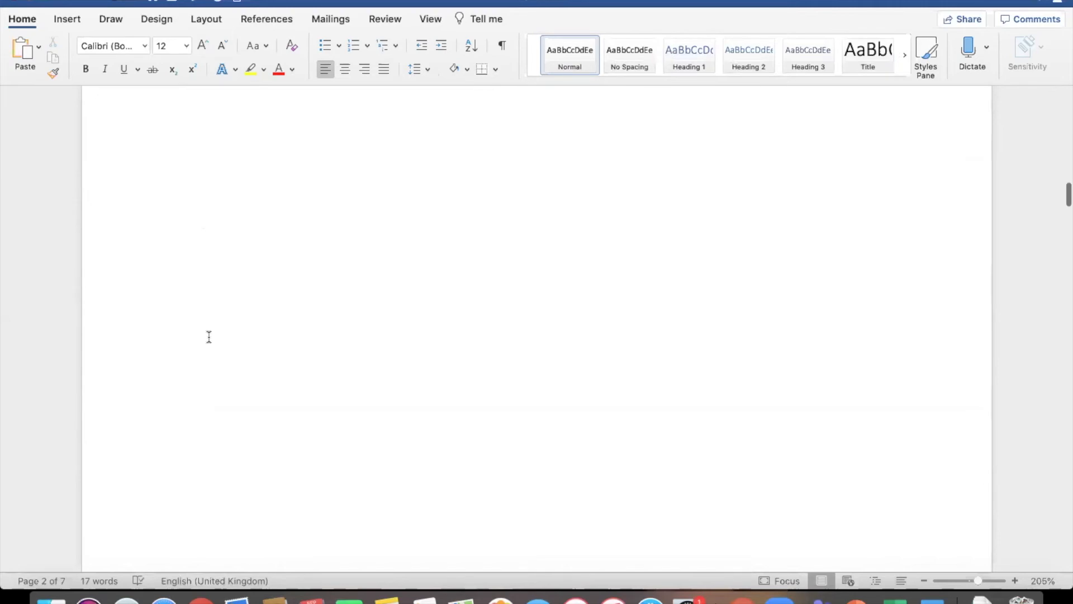
{"action": "scroll", "coordinate": [209, 336], "scroll_direction": "up", "scroll_amount": 10}
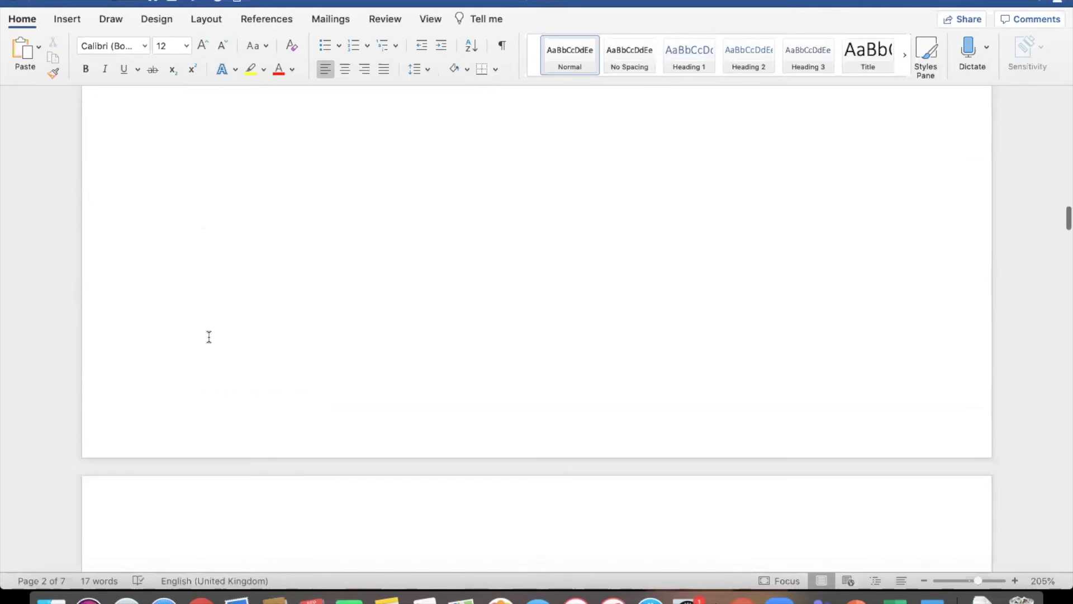
{"action": "scroll", "coordinate": [209, 336], "scroll_direction": "up", "scroll_amount": 2}
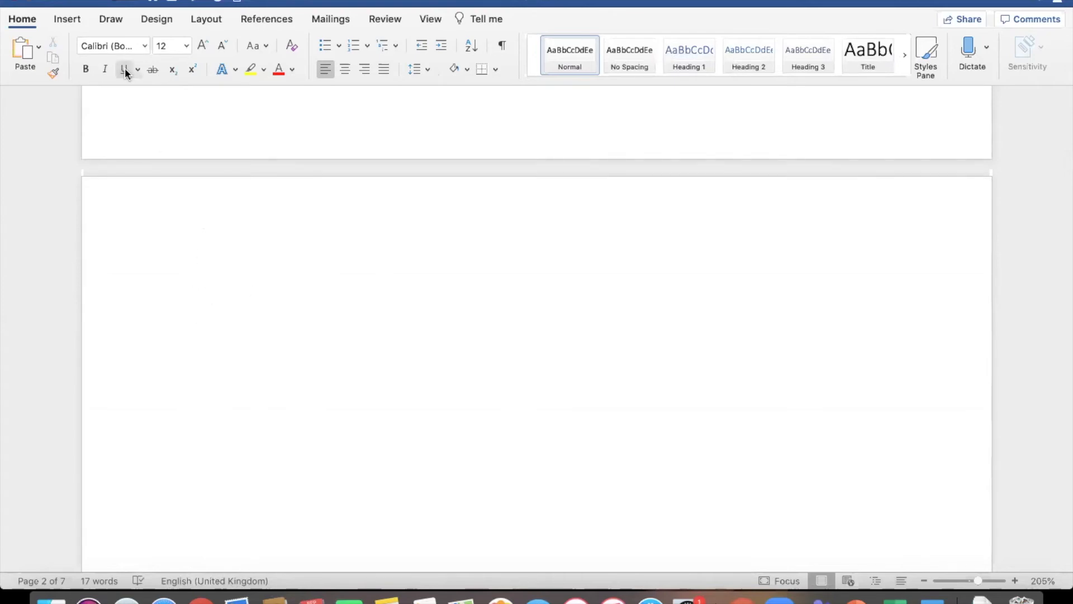
Insert an automatic table of contents in the Classic style on the blank second page
{"action": "left_click", "coordinate": [250, 22]}
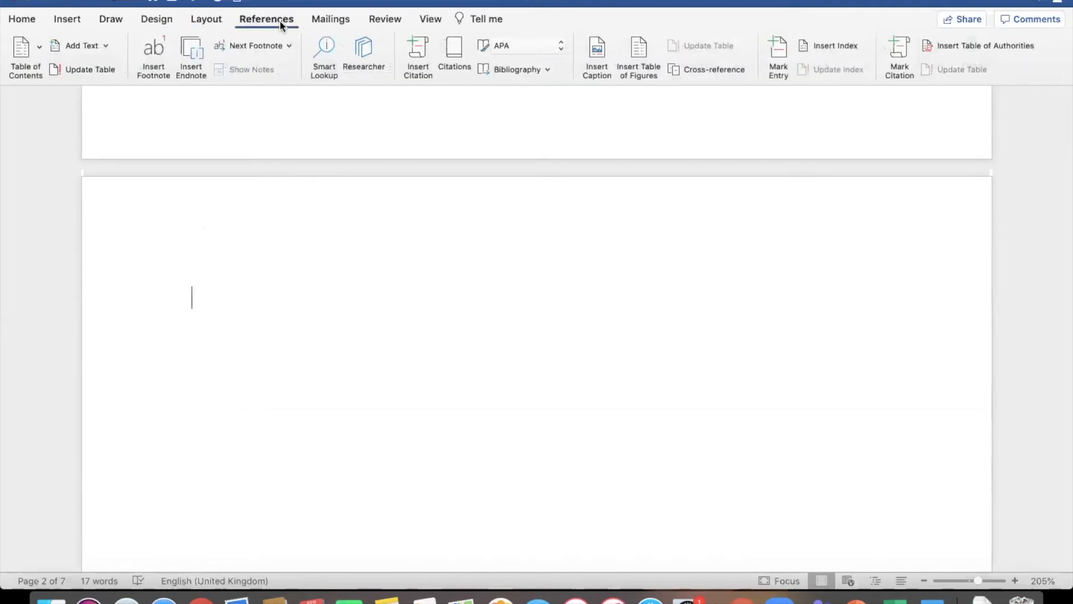
{"action": "left_click", "coordinate": [25, 45]}
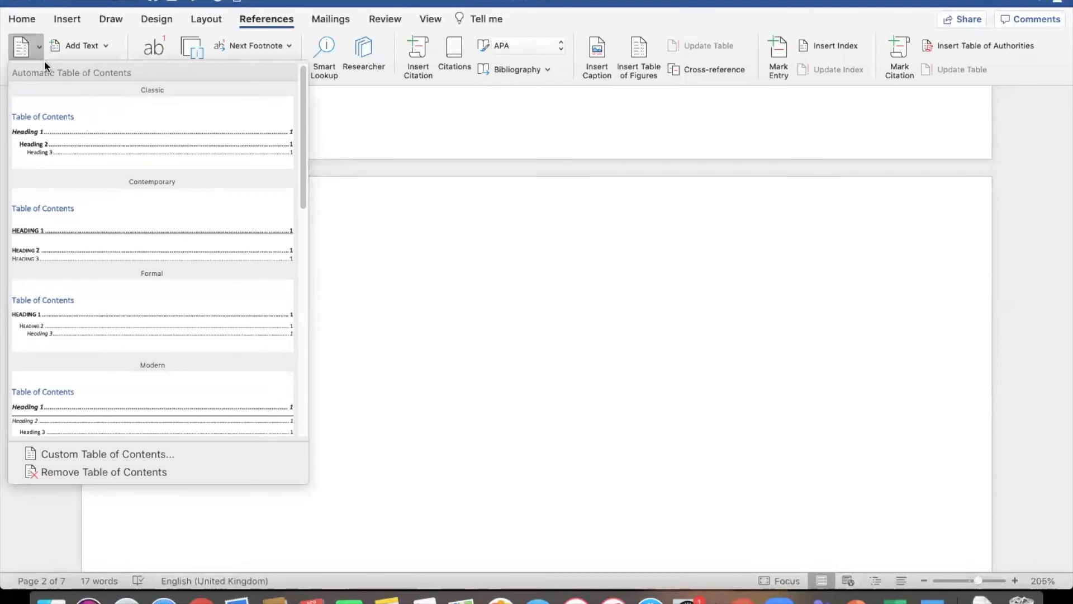
{"action": "left_click", "coordinate": [51, 118]}
{"action": "scroll", "coordinate": [315, 332], "scroll_direction": "up", "scroll_amount": 10}
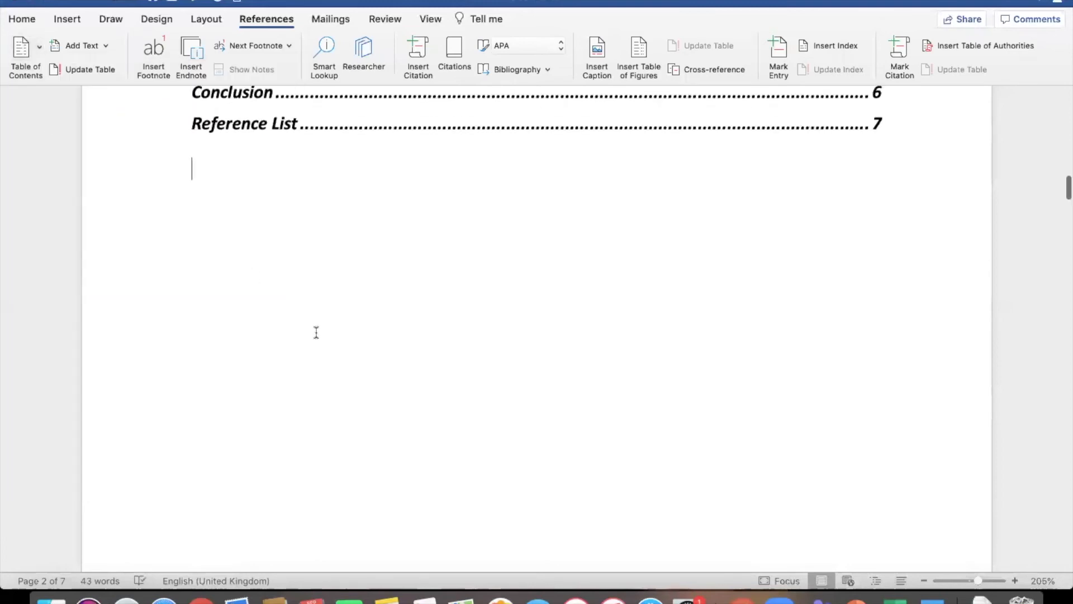
{"action": "scroll", "coordinate": [317, 338], "scroll_direction": "up", "scroll_amount": 2}
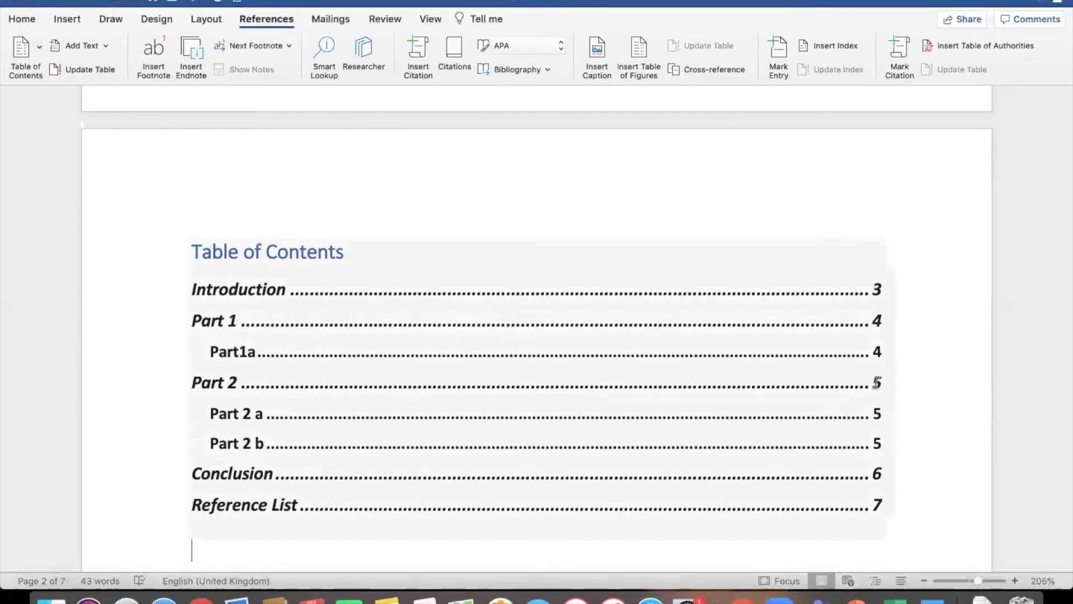
Follow the Part 2 entry's link in the table of contents to its heading and return to the table
{"action": "left_click", "coordinate": [878, 384]}
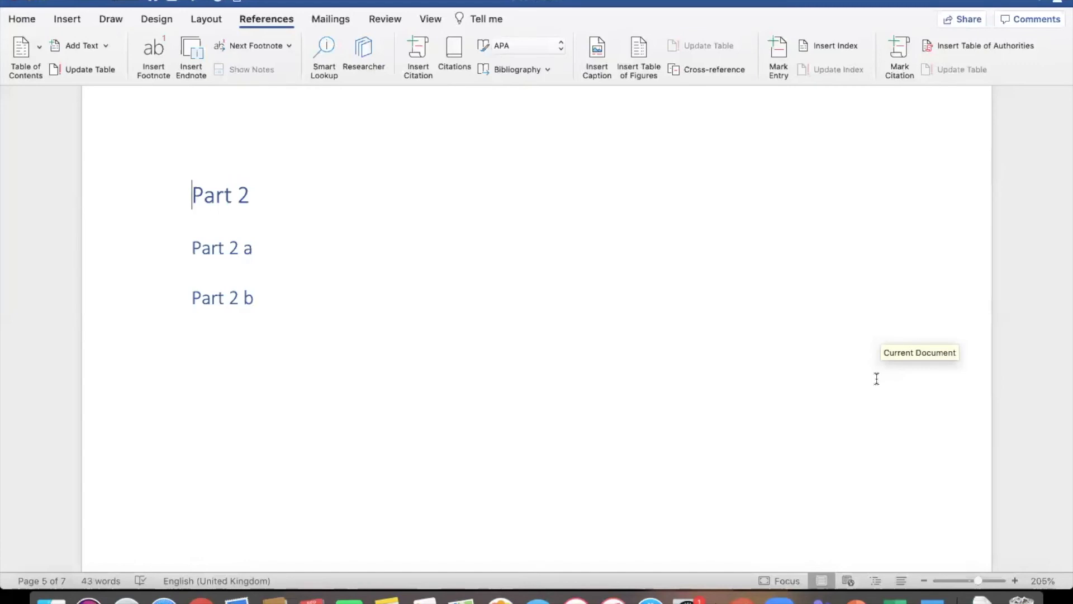
{"action": "scroll", "coordinate": [567, 333], "scroll_direction": "up", "scroll_amount": 5}
{"action": "scroll", "coordinate": [567, 332], "scroll_direction": "up", "scroll_amount": 15}
{"action": "scroll", "coordinate": [567, 333], "scroll_direction": "down", "scroll_amount": 10}
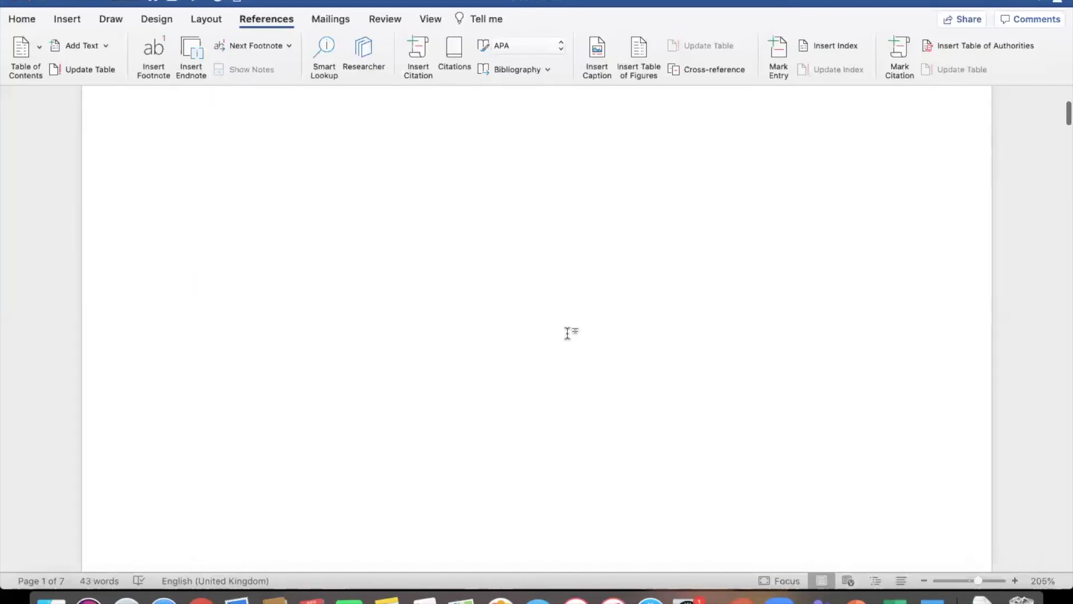
{"action": "scroll", "coordinate": [568, 333], "scroll_direction": "down", "scroll_amount": 5}
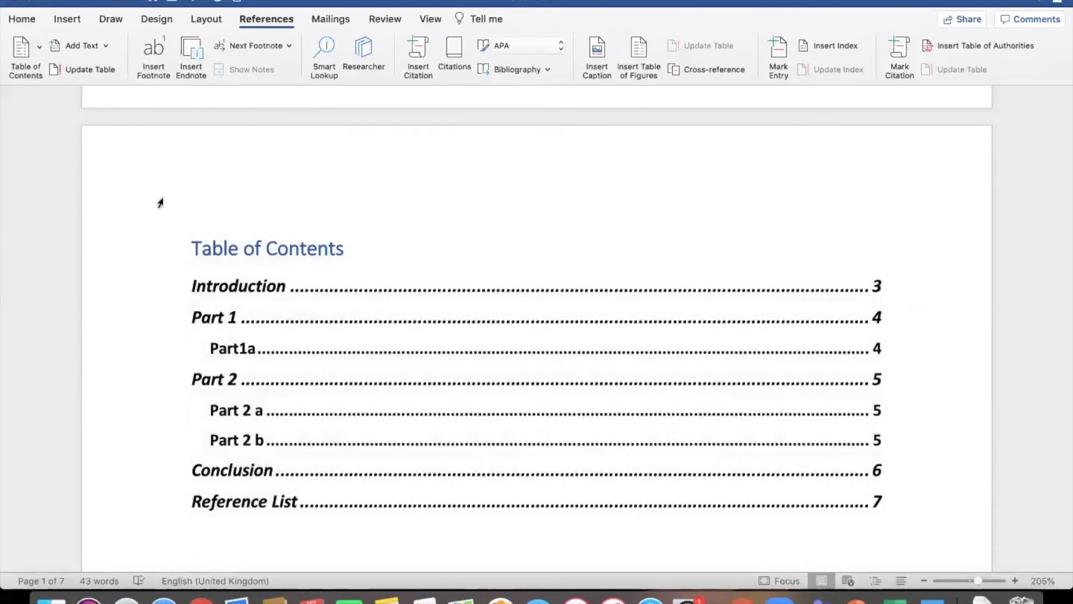
Add a page header with "Name" left-aligned, "SN" centred and "Course" right-aligned, plus "Unit" centred on a second line
{"action": "double_click", "coordinate": [359, 174]}
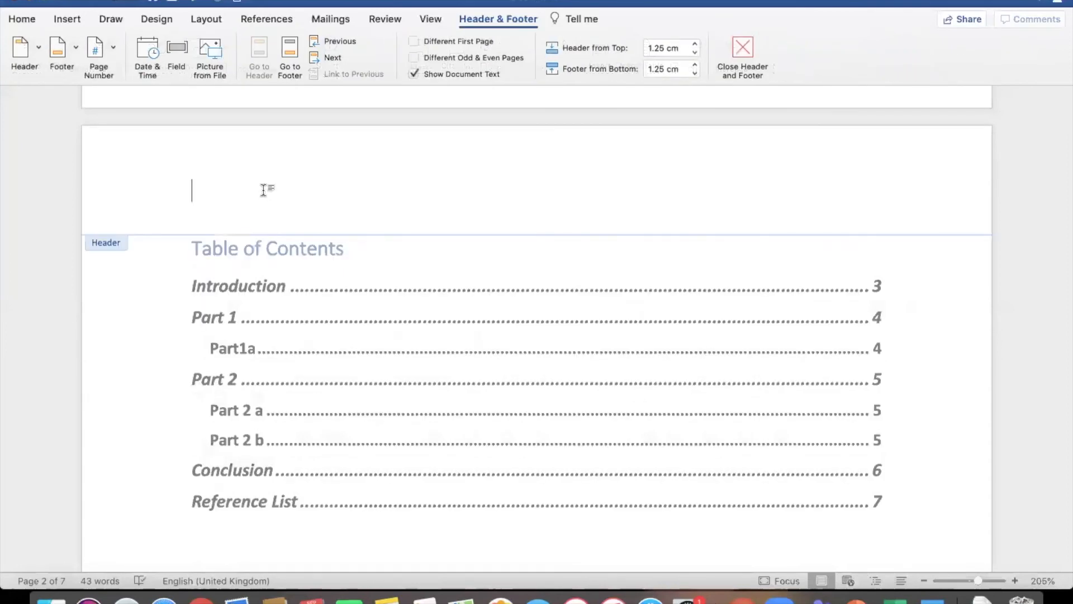
{"action": "type", "text": "Name SN"}
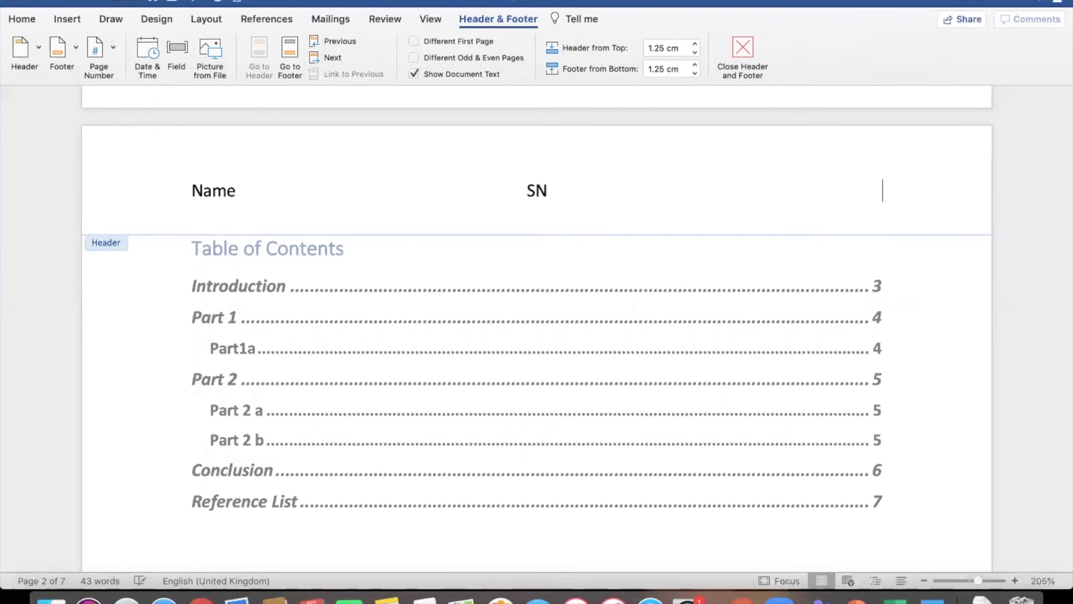
{"action": "type", "text": "Course"}
{"action": "key", "text": "Return"}
{"action": "key", "text": "Tab"}
{"action": "type", "text": "Unit"}
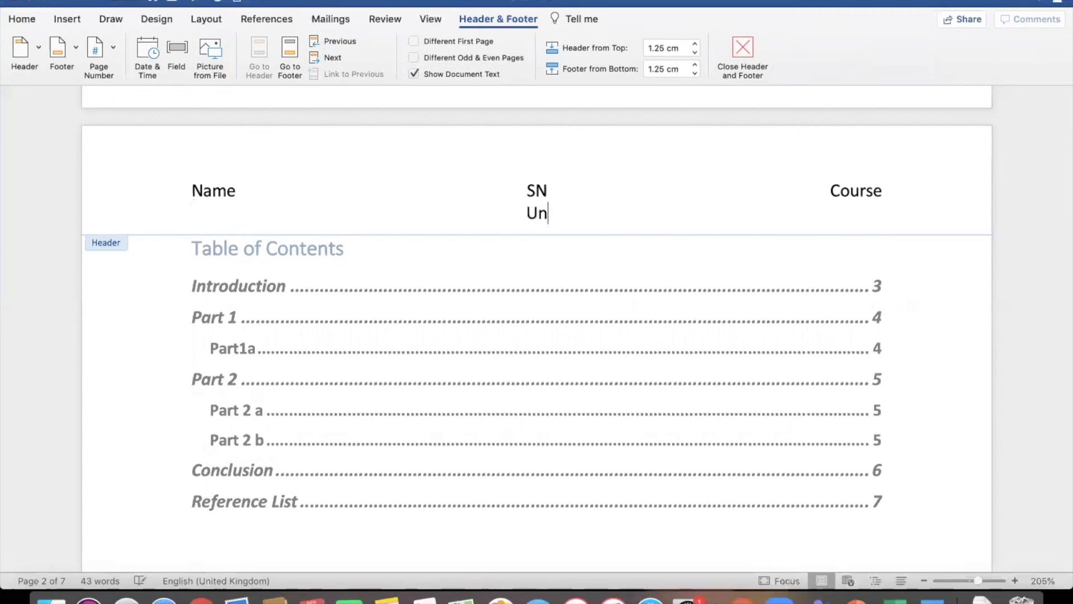
{"action": "double_click", "coordinate": [348, 273]}
Insert right-aligned page numbers in the footer, shown on the first page too, and return to the body text
{"action": "scroll", "coordinate": [343, 371], "scroll_direction": "down", "scroll_amount": 5}
{"action": "left_click", "coordinate": [342, 371]}
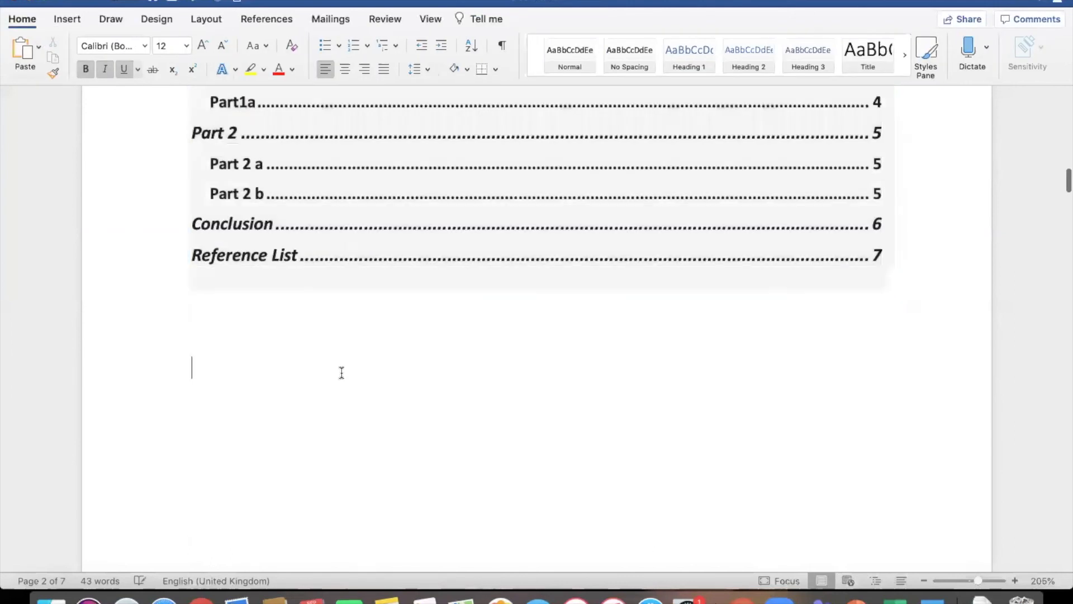
{"action": "scroll", "coordinate": [341, 372], "scroll_direction": "down", "scroll_amount": 8}
{"action": "scroll", "coordinate": [341, 372], "scroll_direction": "down", "scroll_amount": 2}
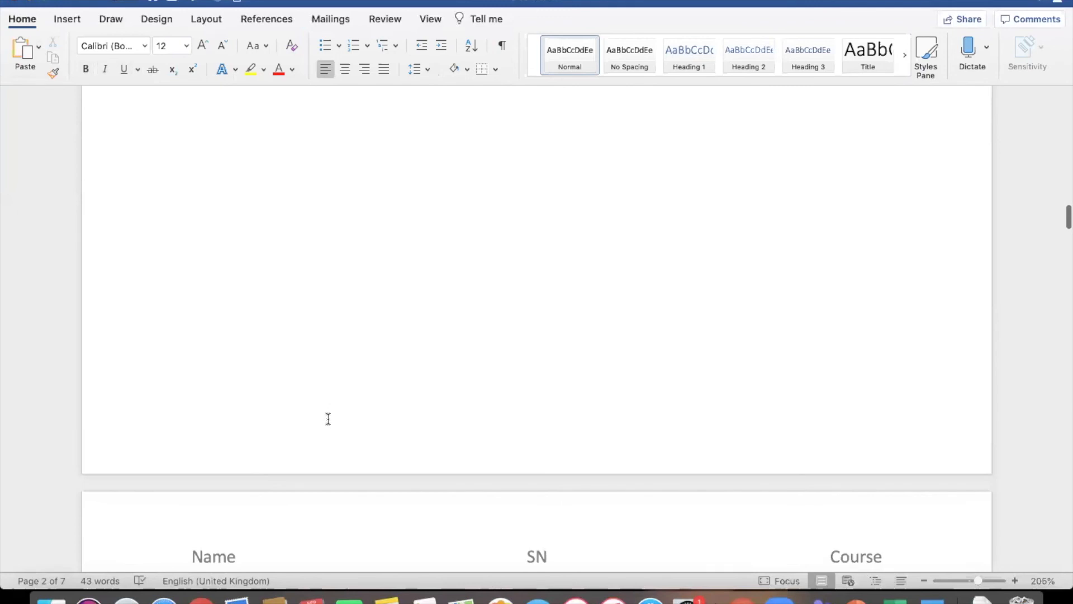
{"action": "double_click", "coordinate": [329, 420]}
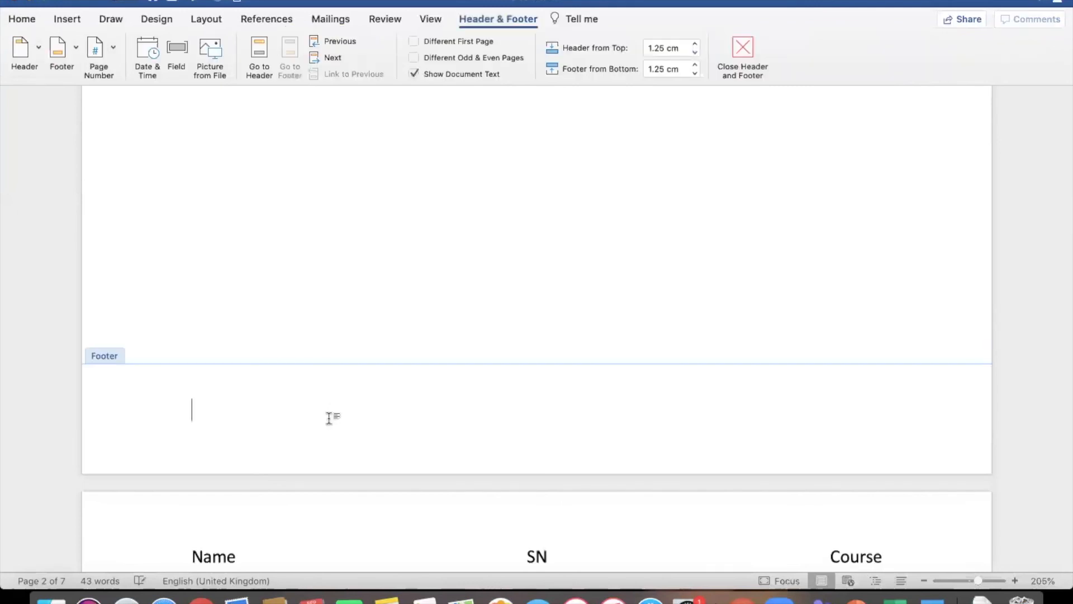
{"action": "left_click", "coordinate": [105, 52]}
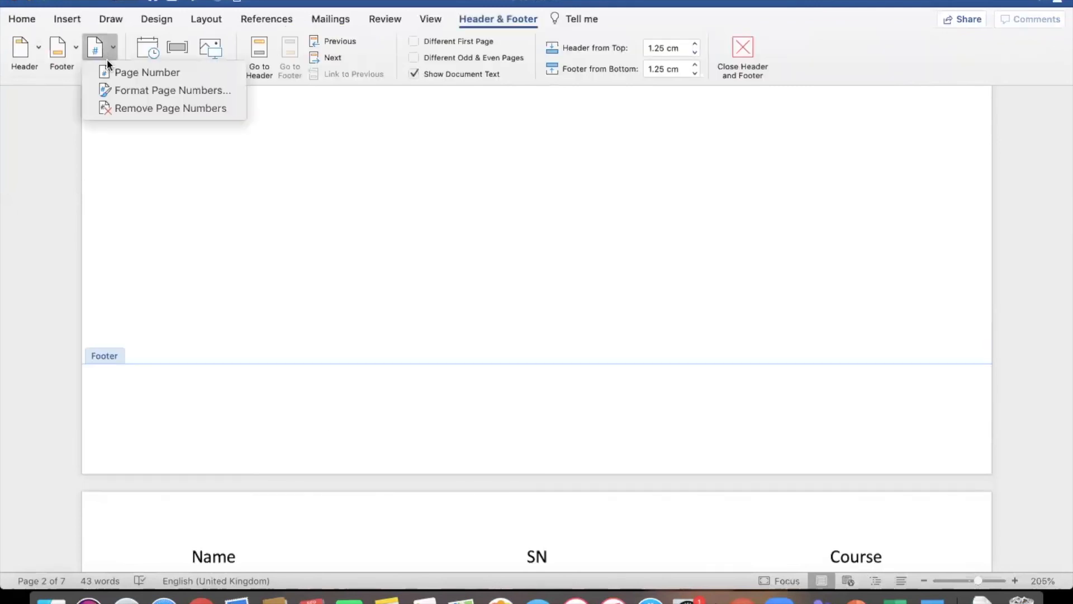
{"action": "left_click", "coordinate": [112, 72]}
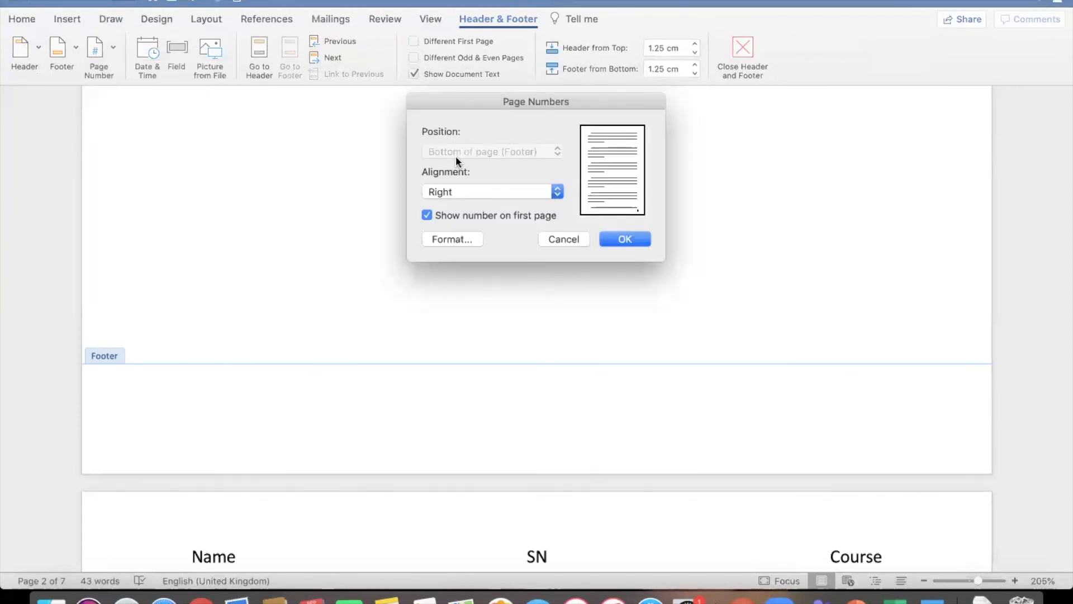
{"action": "left_click", "coordinate": [621, 239]}
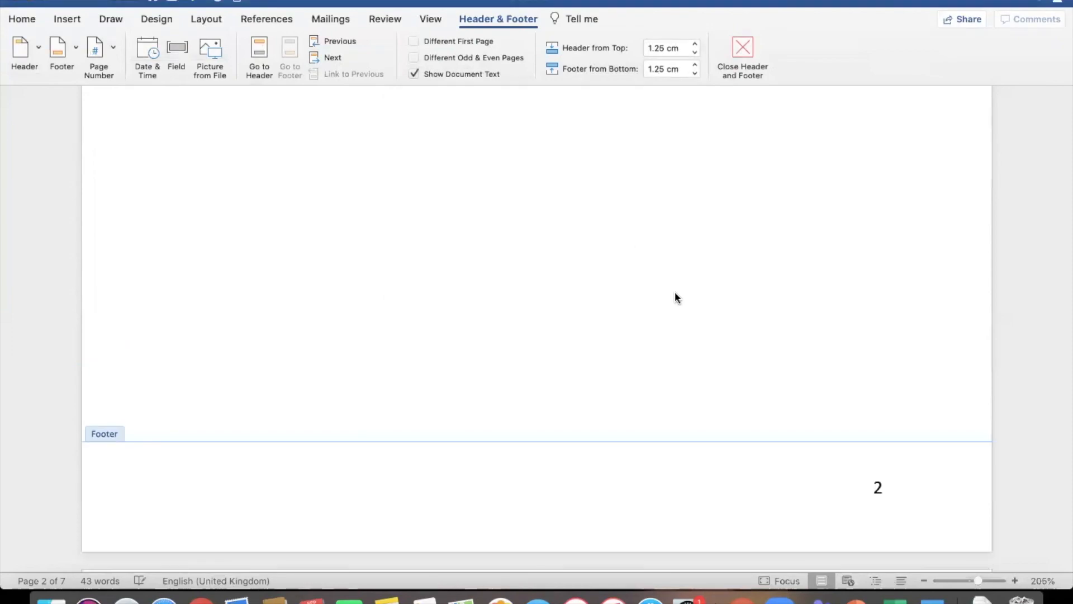
{"action": "double_click", "coordinate": [819, 339]}
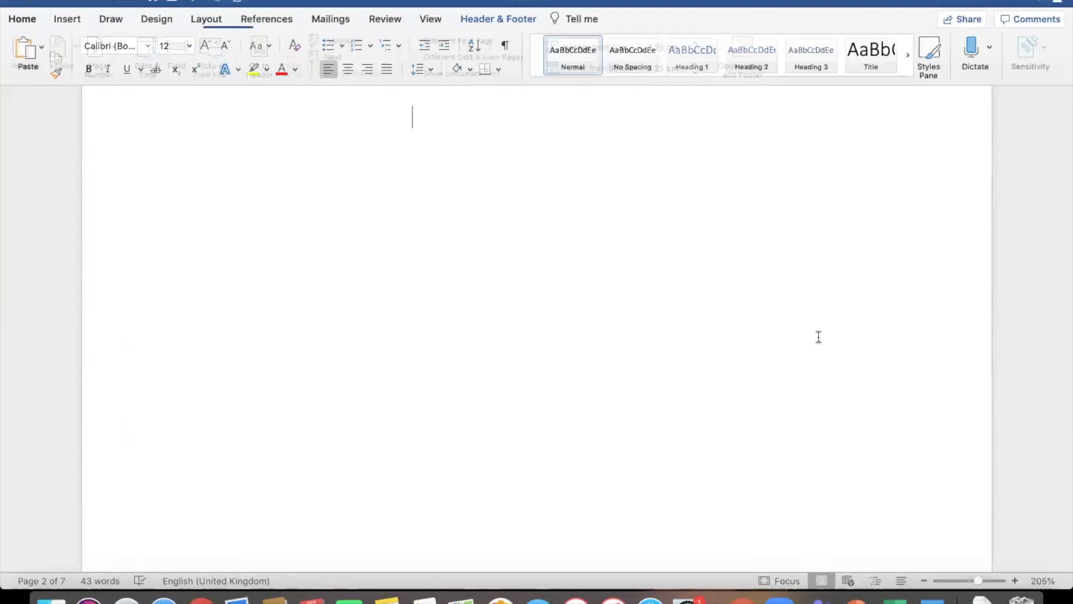
Review the header, page numbers and headings on every page from the title page to the reference list
{"action": "scroll", "coordinate": [821, 342], "scroll_direction": "up", "scroll_amount": 5}
{"action": "scroll", "coordinate": [817, 336], "scroll_direction": "up", "scroll_amount": 15}
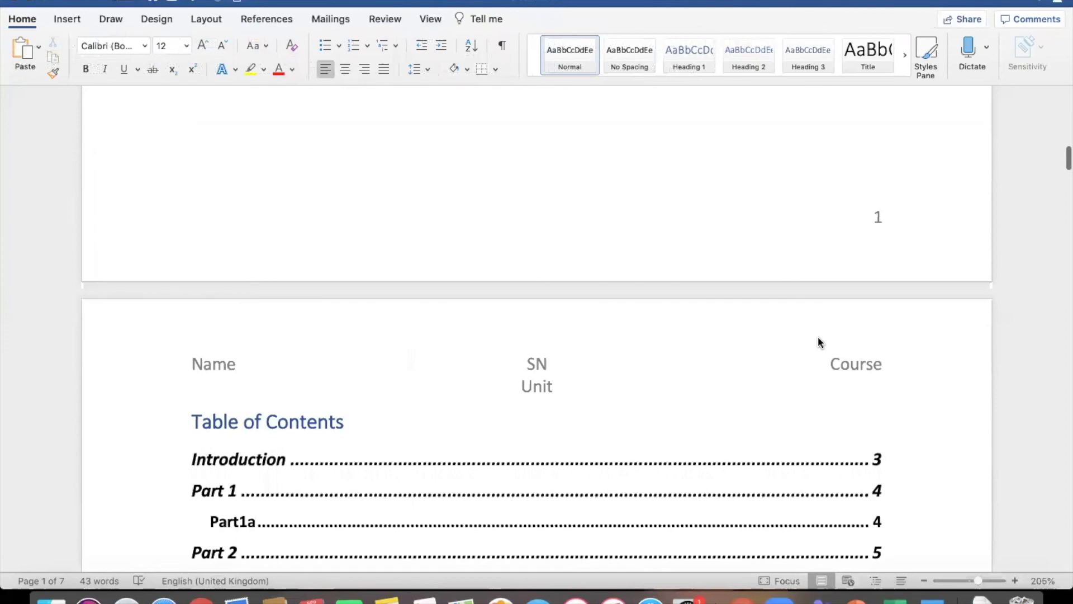
{"action": "scroll", "coordinate": [820, 336], "scroll_direction": "down", "scroll_amount": 8}
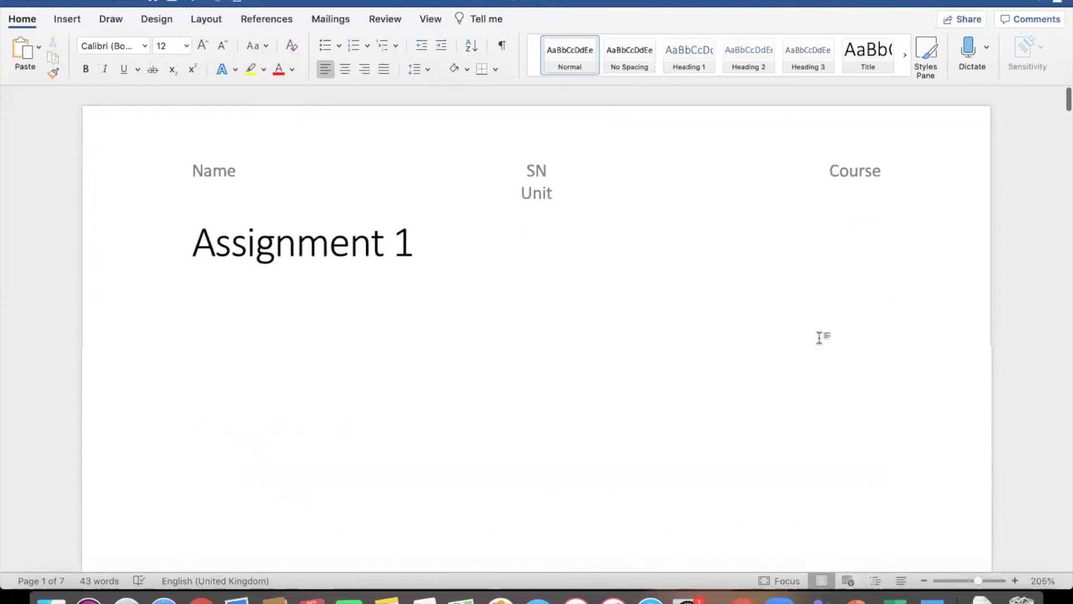
{"action": "scroll", "coordinate": [819, 337], "scroll_direction": "down", "scroll_amount": 10}
{"action": "scroll", "coordinate": [820, 338], "scroll_direction": "down", "scroll_amount": 10}
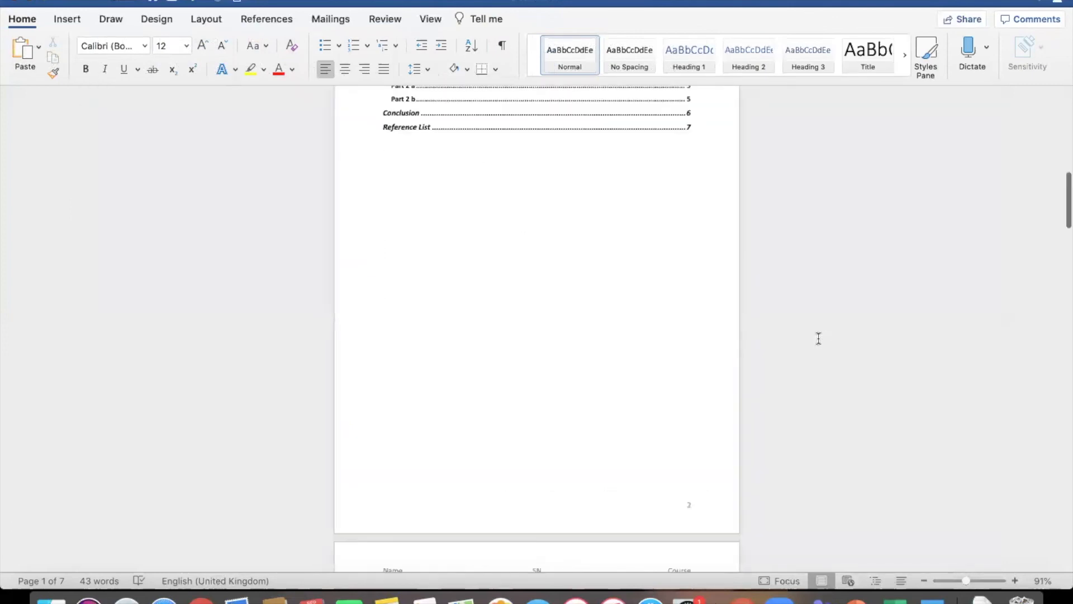
{"action": "scroll", "coordinate": [819, 337], "scroll_direction": "up", "scroll_amount": 5}
{"action": "scroll", "coordinate": [819, 341], "scroll_direction": "down", "scroll_amount": 5}
{"action": "scroll", "coordinate": [818, 339], "scroll_direction": "down", "scroll_amount": 15}
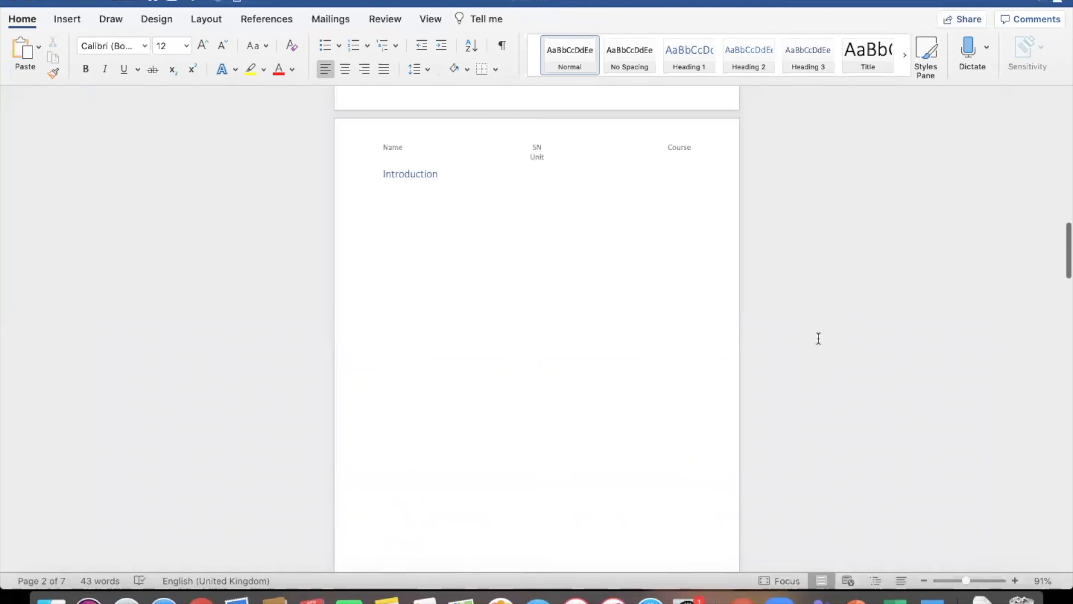
{"action": "scroll", "coordinate": [818, 338], "scroll_direction": "down", "scroll_amount": 15}
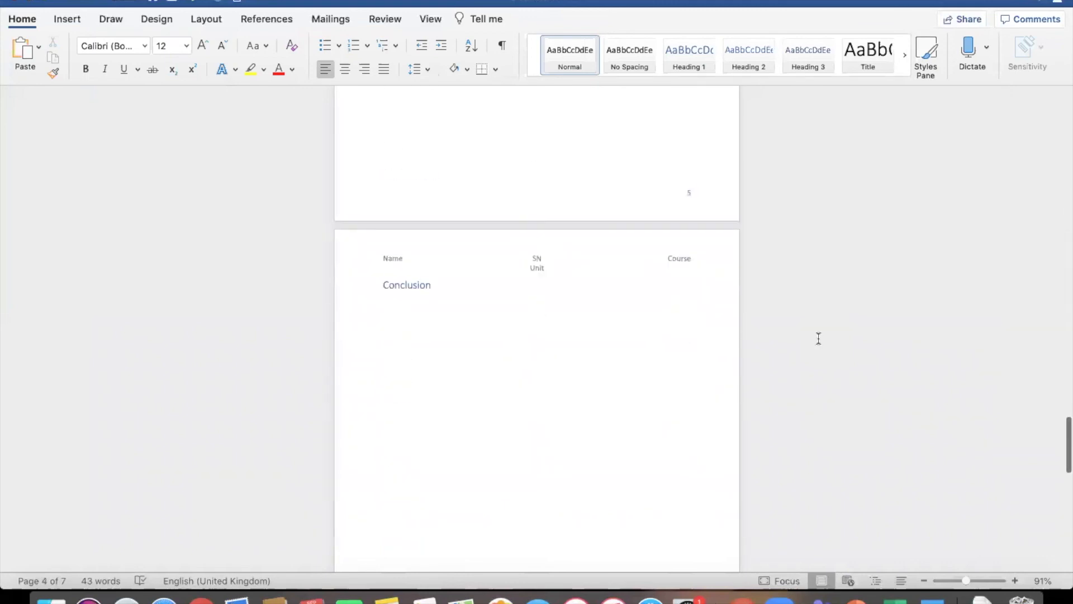
{"action": "scroll", "coordinate": [818, 338], "scroll_direction": "down", "scroll_amount": 15}
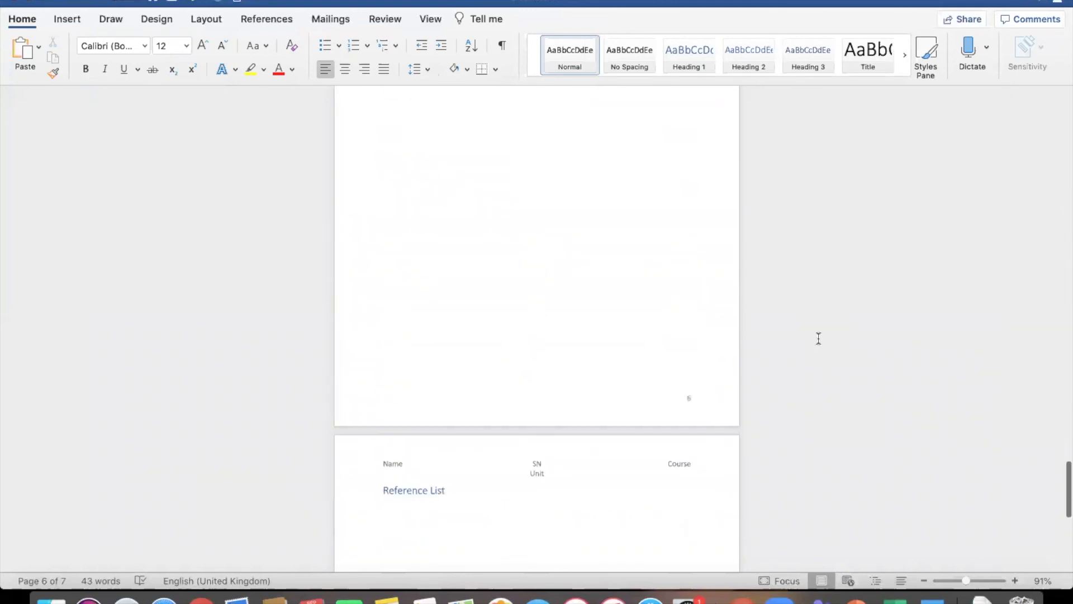
{"action": "scroll", "coordinate": [819, 338], "scroll_direction": "down", "scroll_amount": 3}
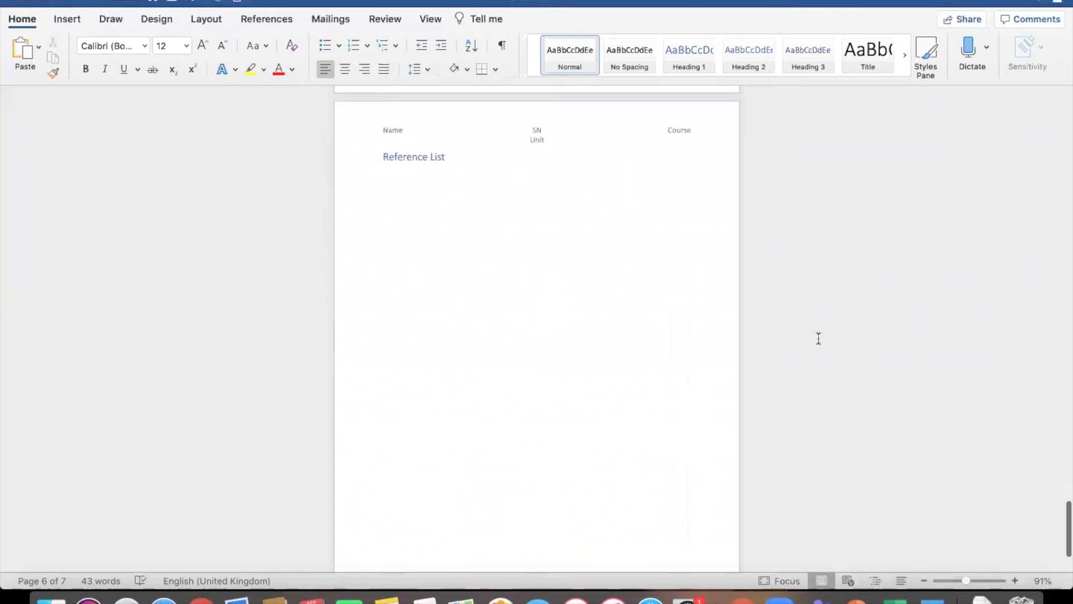
{"action": "scroll", "coordinate": [818, 338], "scroll_direction": "up", "scroll_amount": 15}
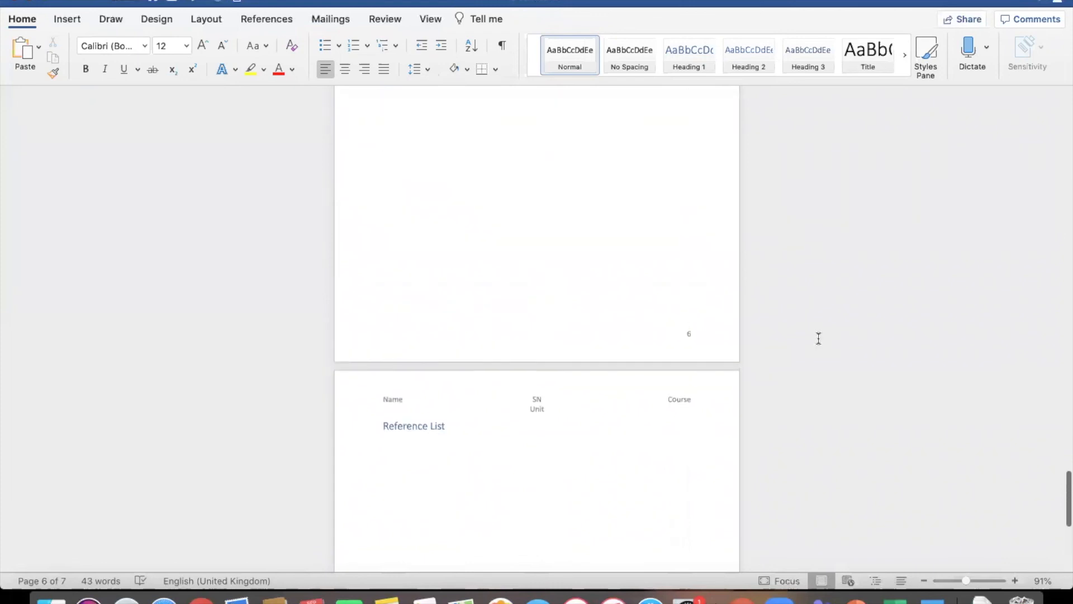
{"action": "scroll", "coordinate": [818, 338], "scroll_direction": "up", "scroll_amount": 20}
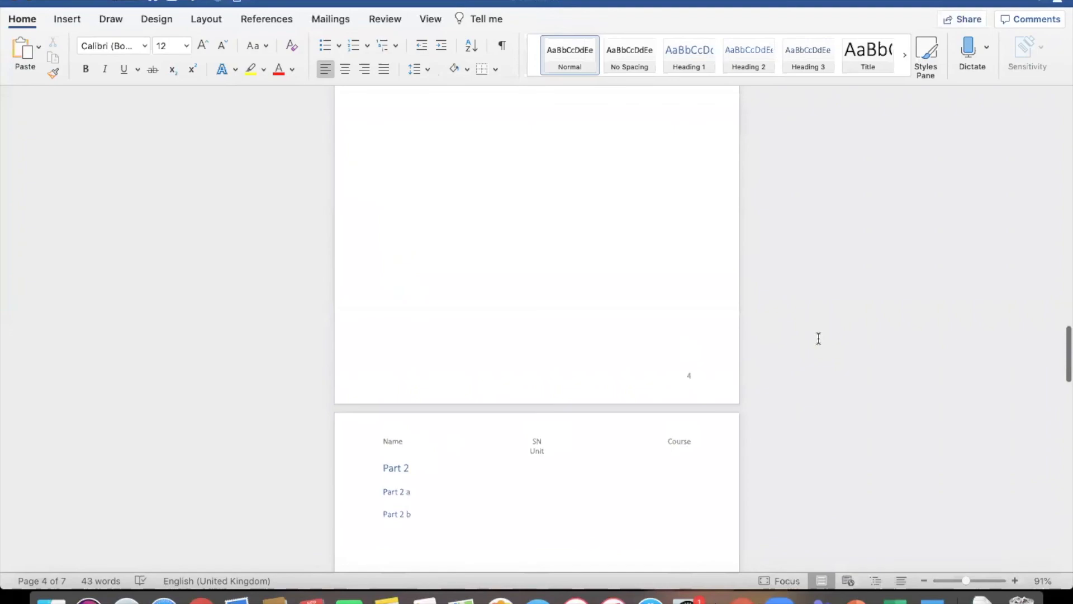